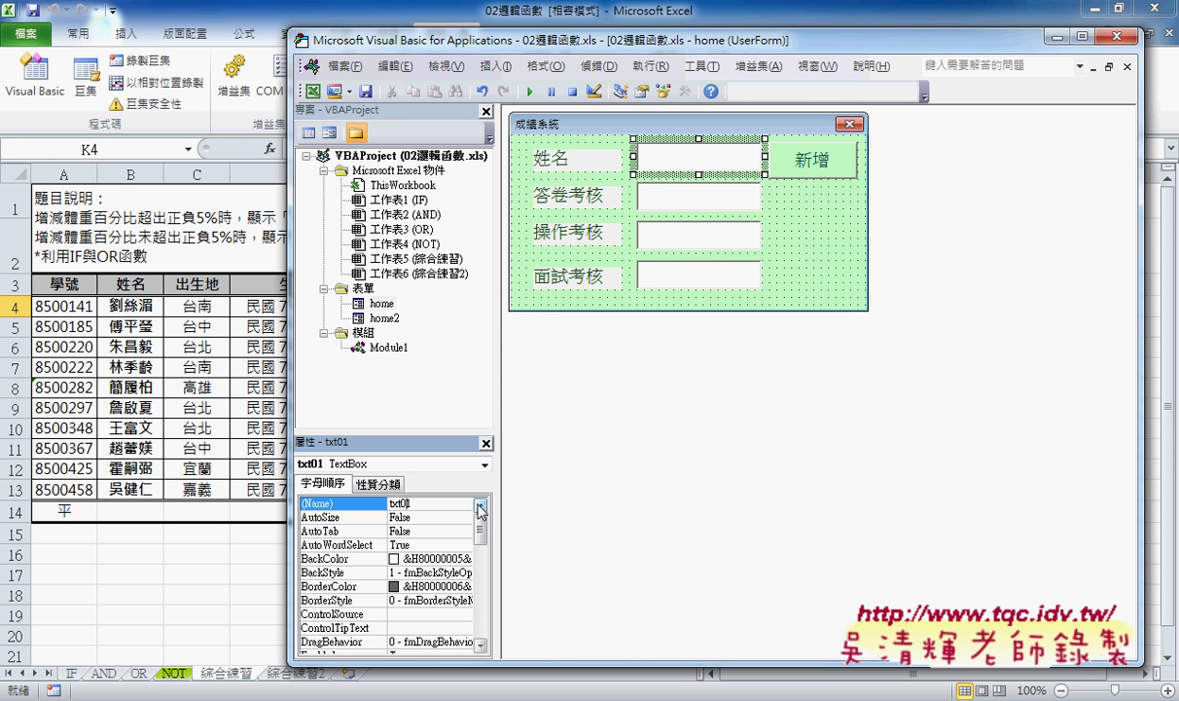
- Append an underscore to the 姓名 text box's name so it becomes txt01_
type("_")
key("Return")
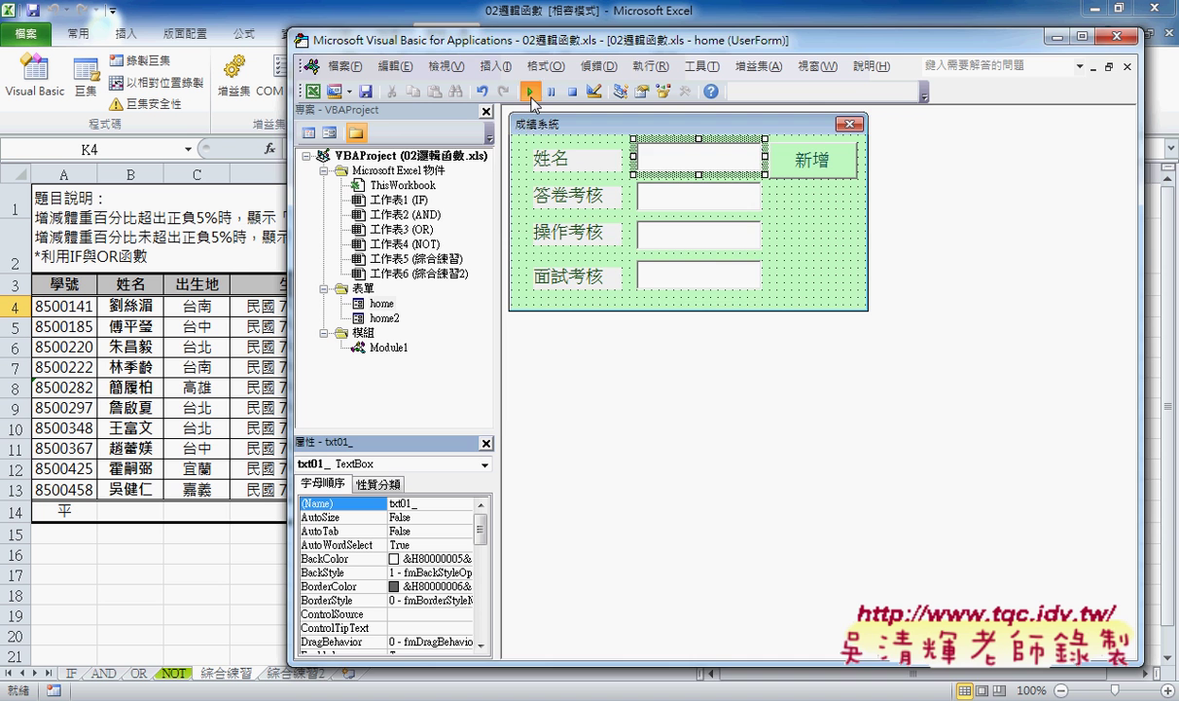
- Dismiss the Macros list and launch the 成績系統 form from the Excel workbook
left_click(530, 91)
left_click(742, 220)
left_click(70, 673)
left_click(594, 222)
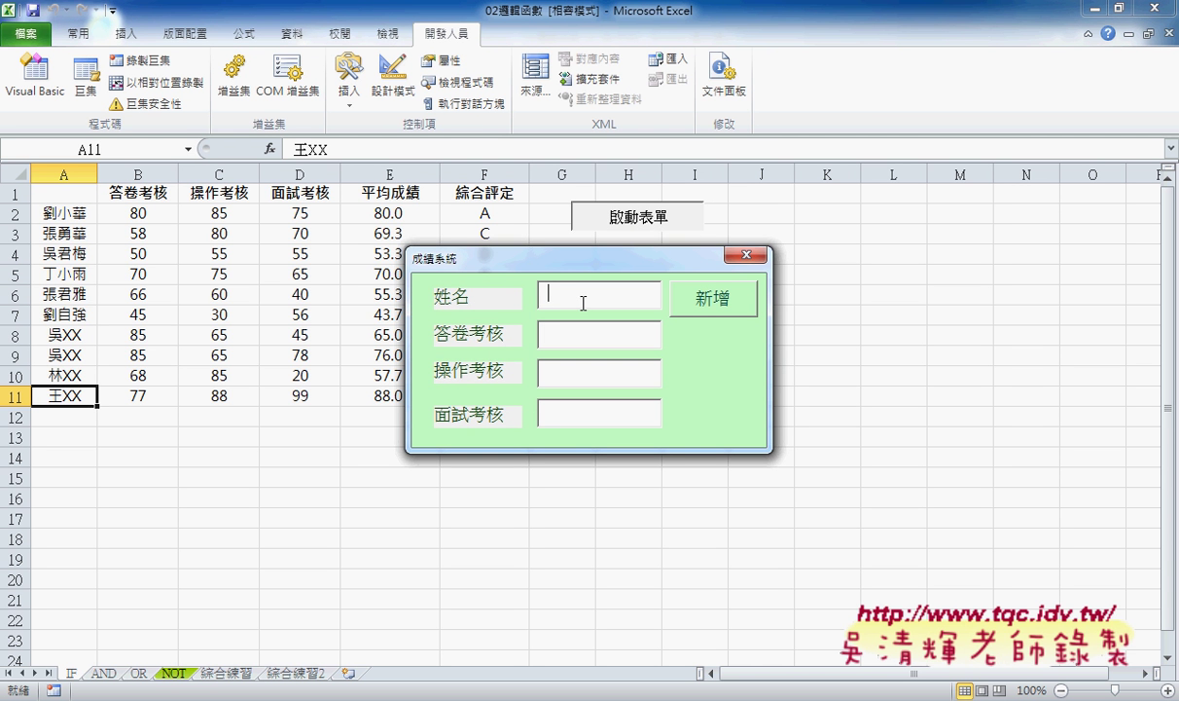
- Enter name XXX with scores 88, 88 and 99, and submit the record with 新增
type("X")
type("XX")
key("Tab")
type("88")
key("Tab")
type("88")
key("Tab")
type("99")
left_click(696, 297)
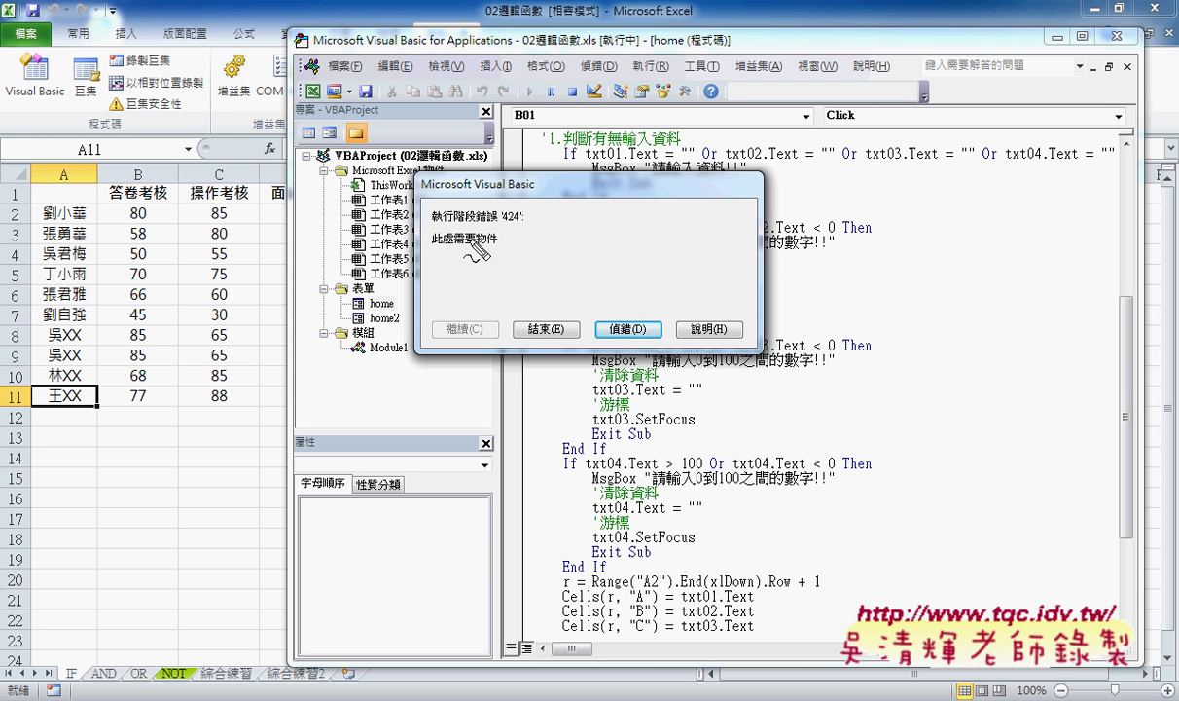
- Choose Debug on the run-time error 424 dialog to break at the If txt01.Text check
left_click_drag(473, 242, 495, 244)
key("Escape")
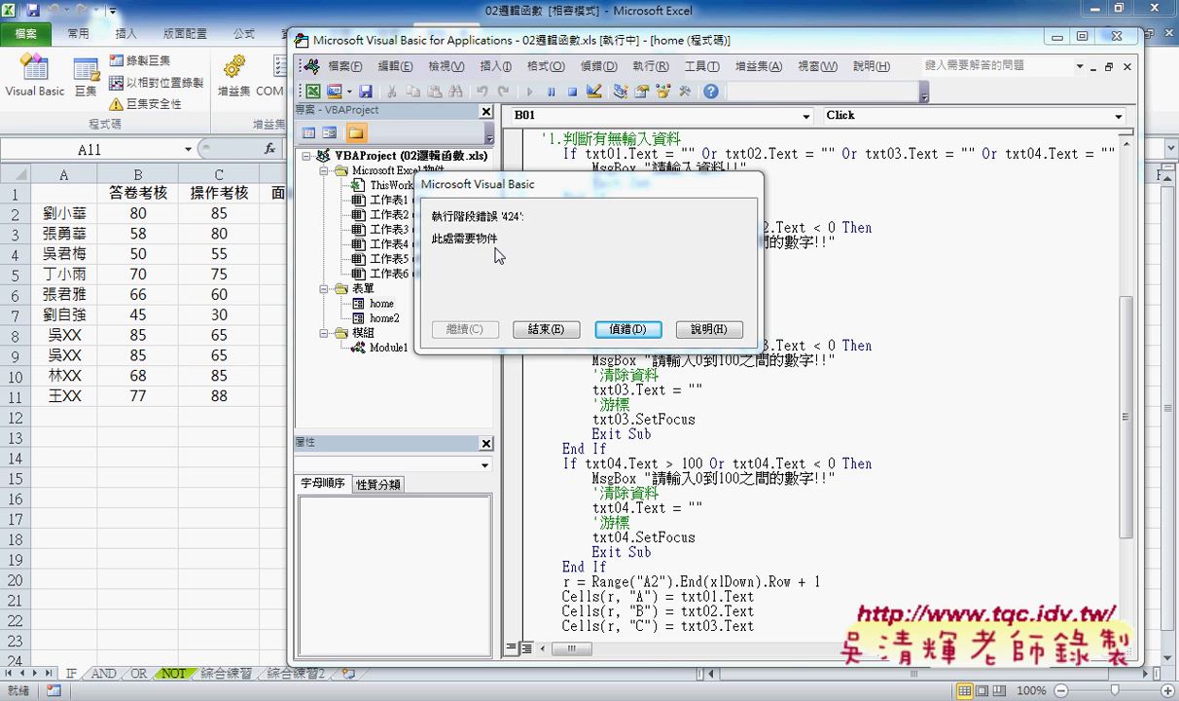
left_click(625, 328)
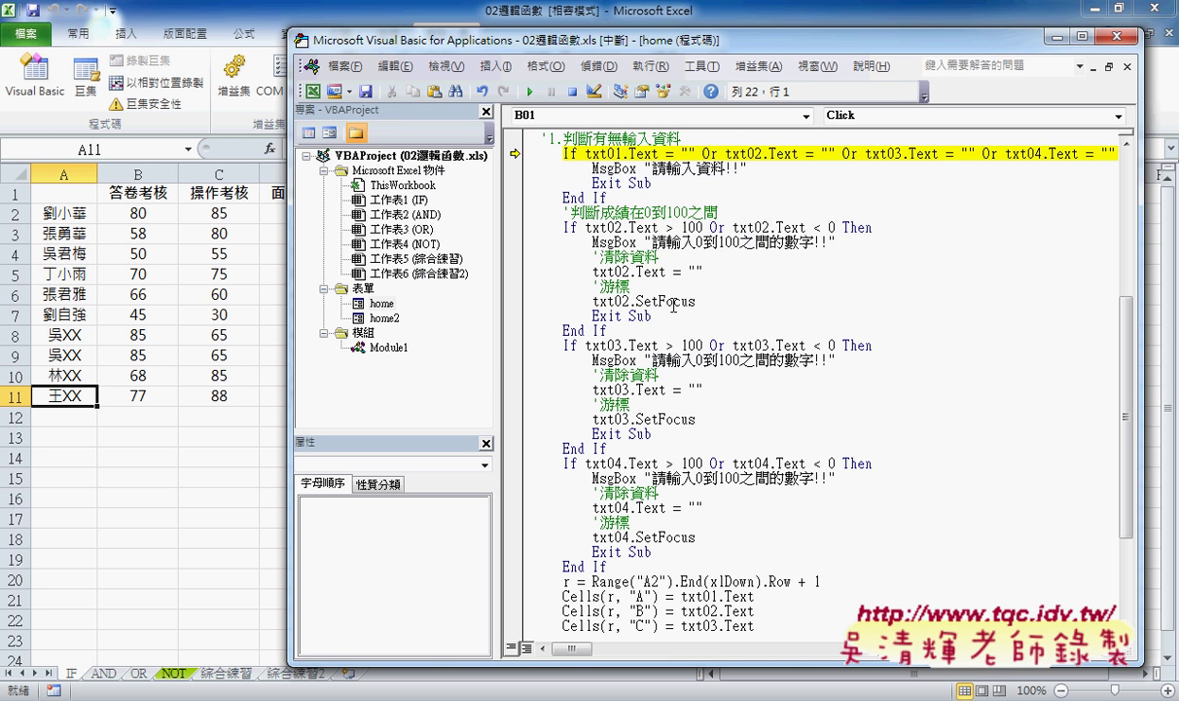
- Inspect the txt01–txt04 values on the failing line, finding txt01 is Nothing, then reset execution
left_click_drag(613, 40, 493, 39)
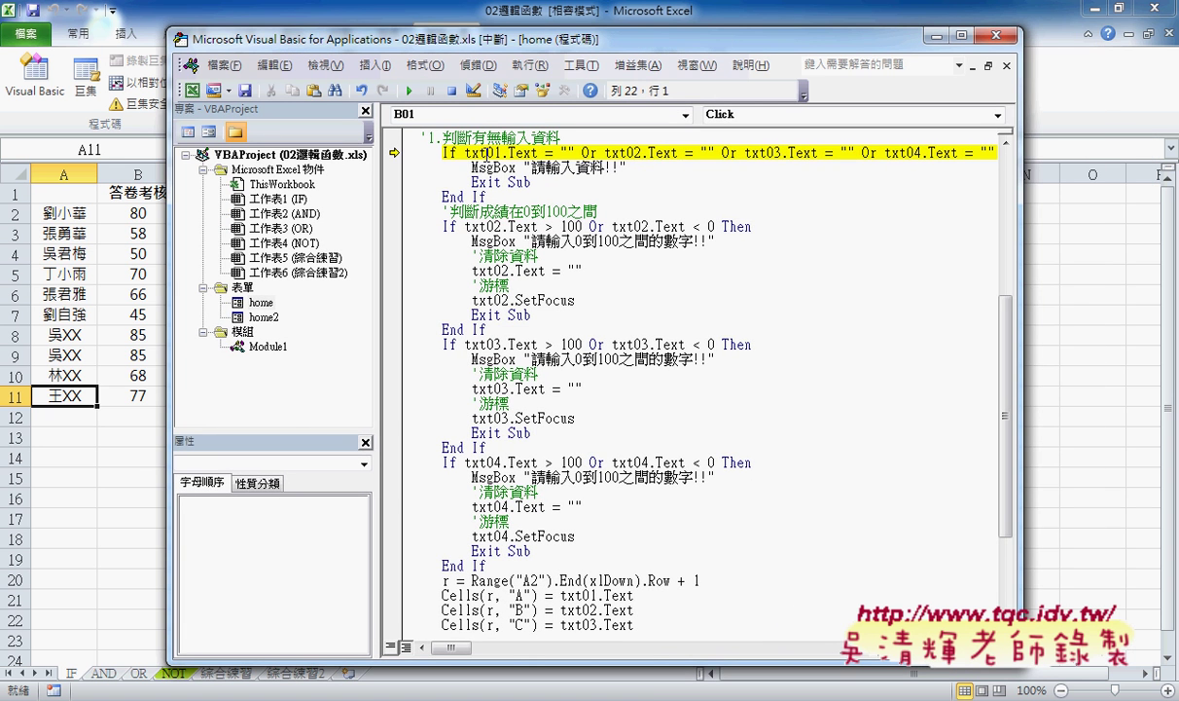
double_click(473, 153)
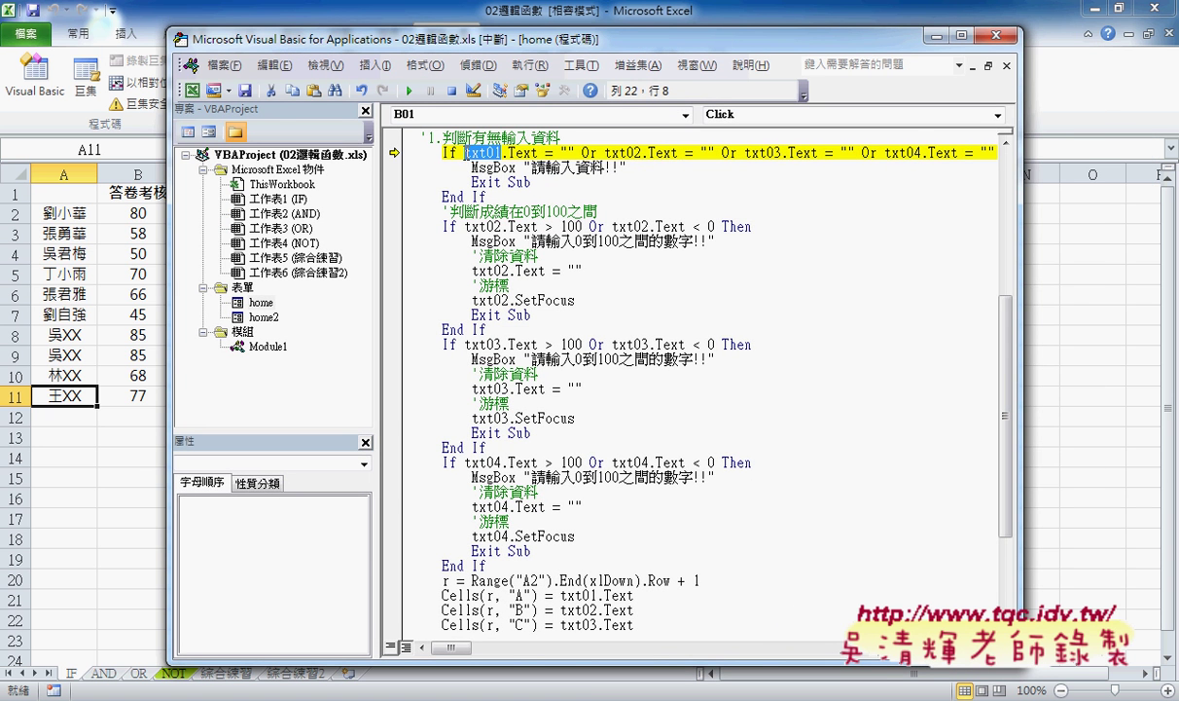
mouse_move(467, 159)
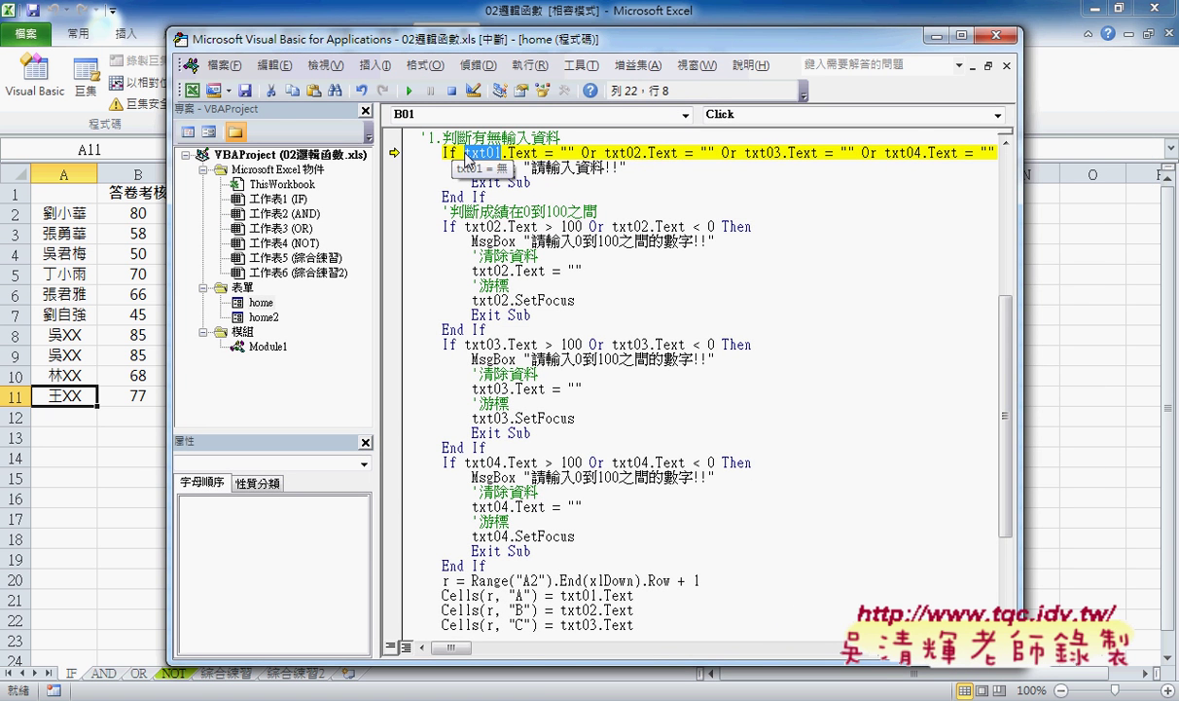
mouse_move(643, 153)
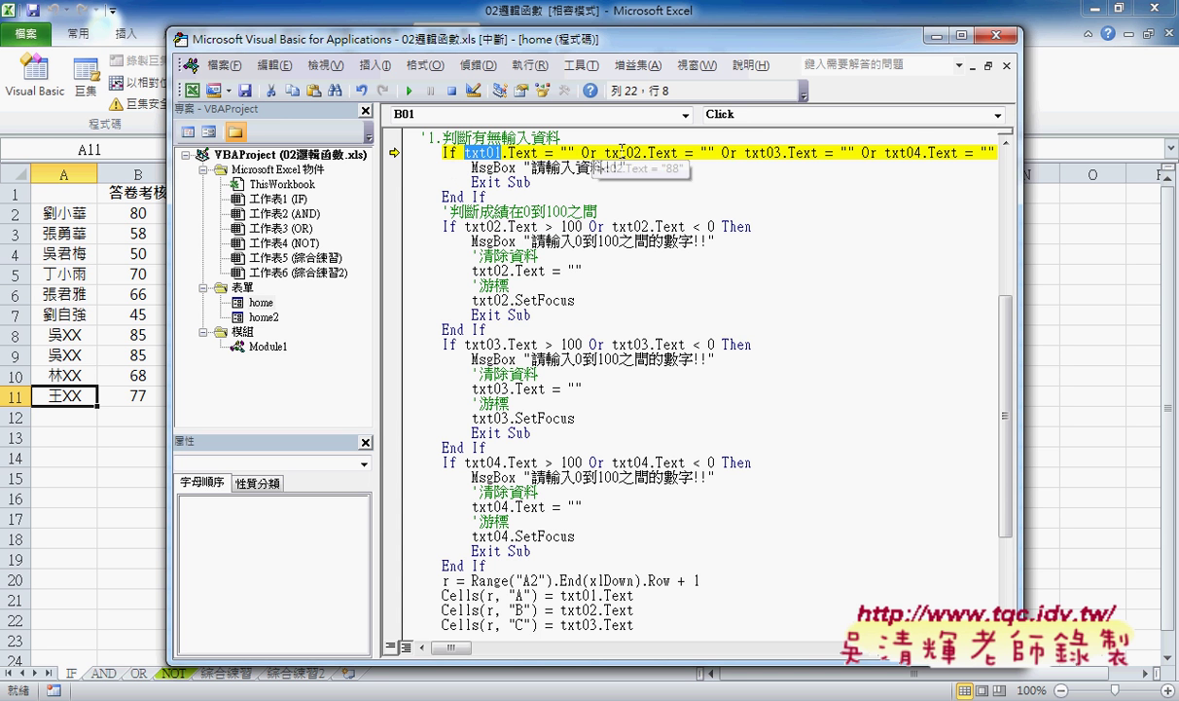
mouse_move(769, 155)
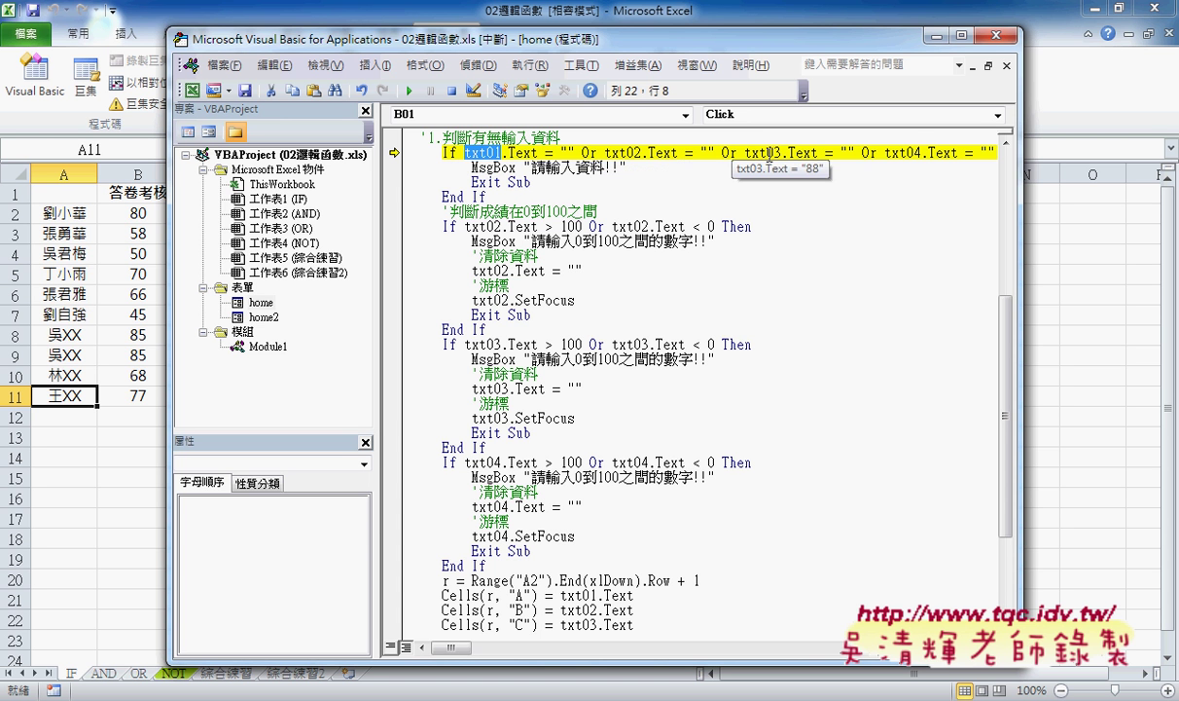
mouse_move(903, 153)
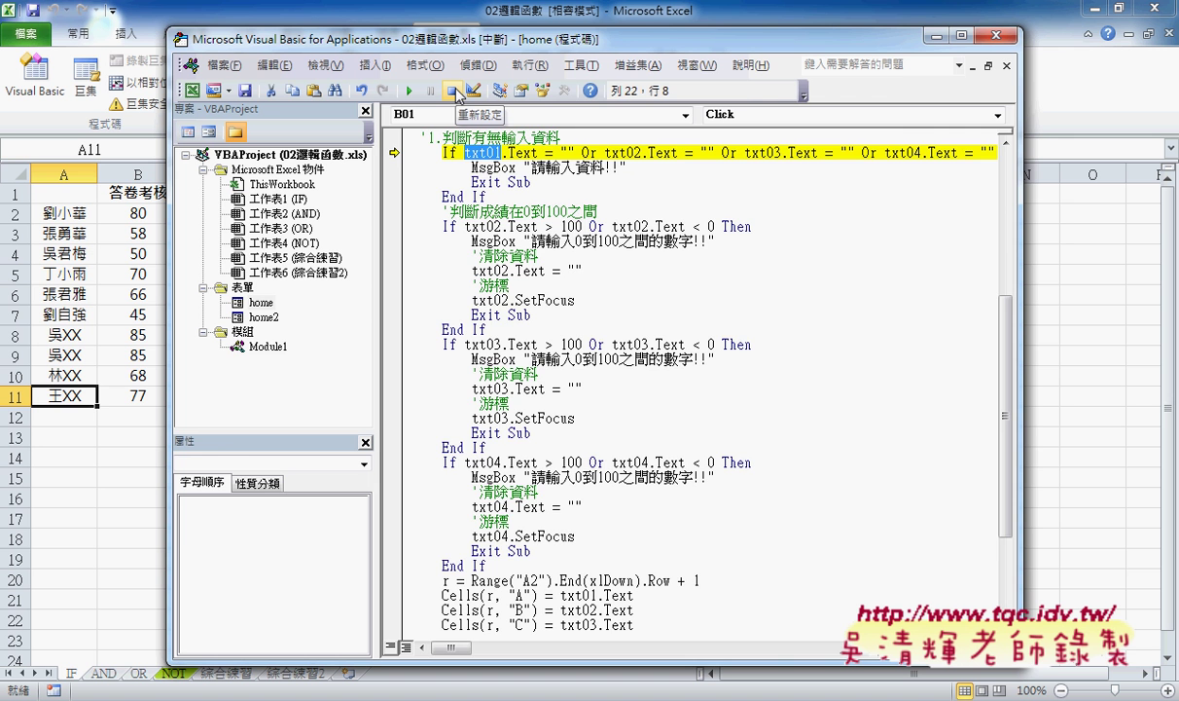
left_click(454, 91)
- Remove the underscore so the 姓名 text box is named txt01 again
left_click(537, 156)
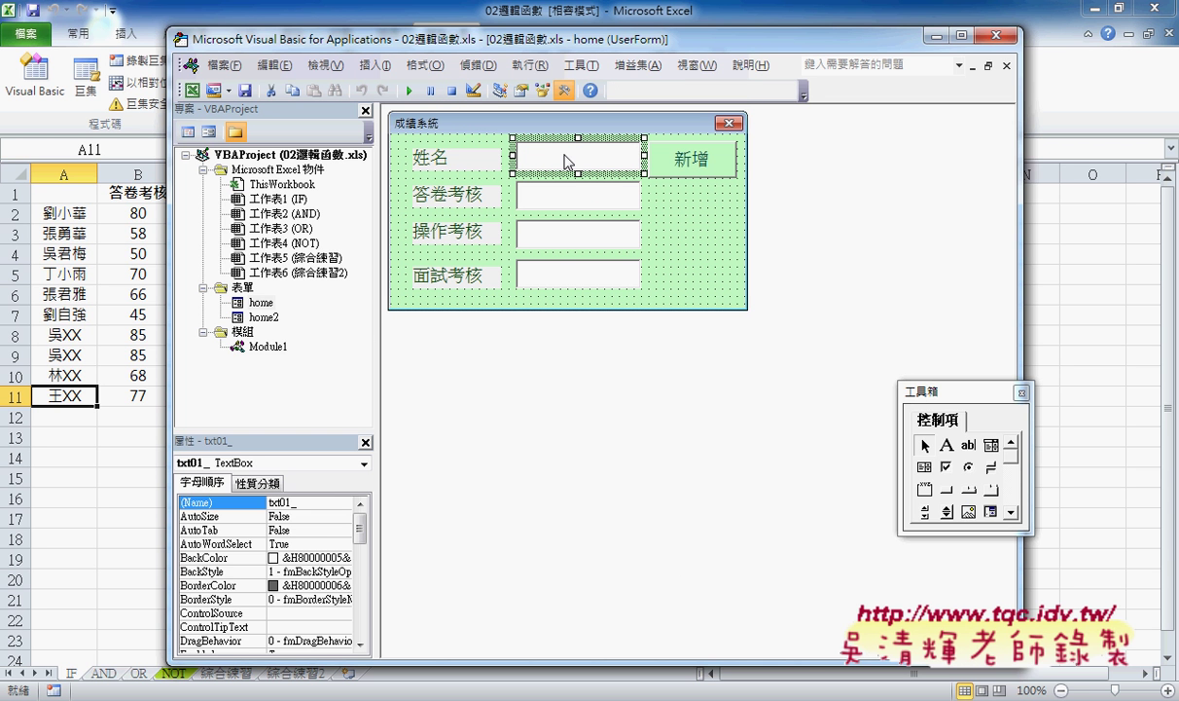
left_click(316, 503)
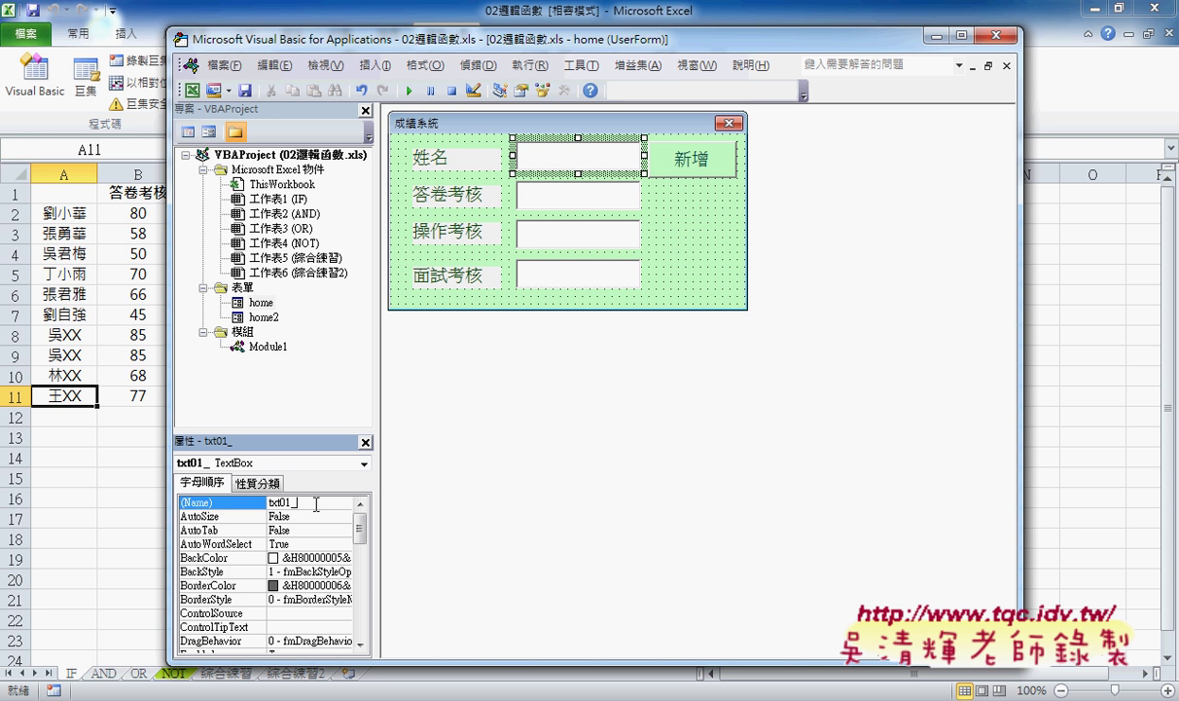
key("BackSpace")
key("Return")
- Open the actions for 工作表3 (OR), dismiss them, and select the 成績系統 form
right_click(285, 228)
mouse_move(400, 315)
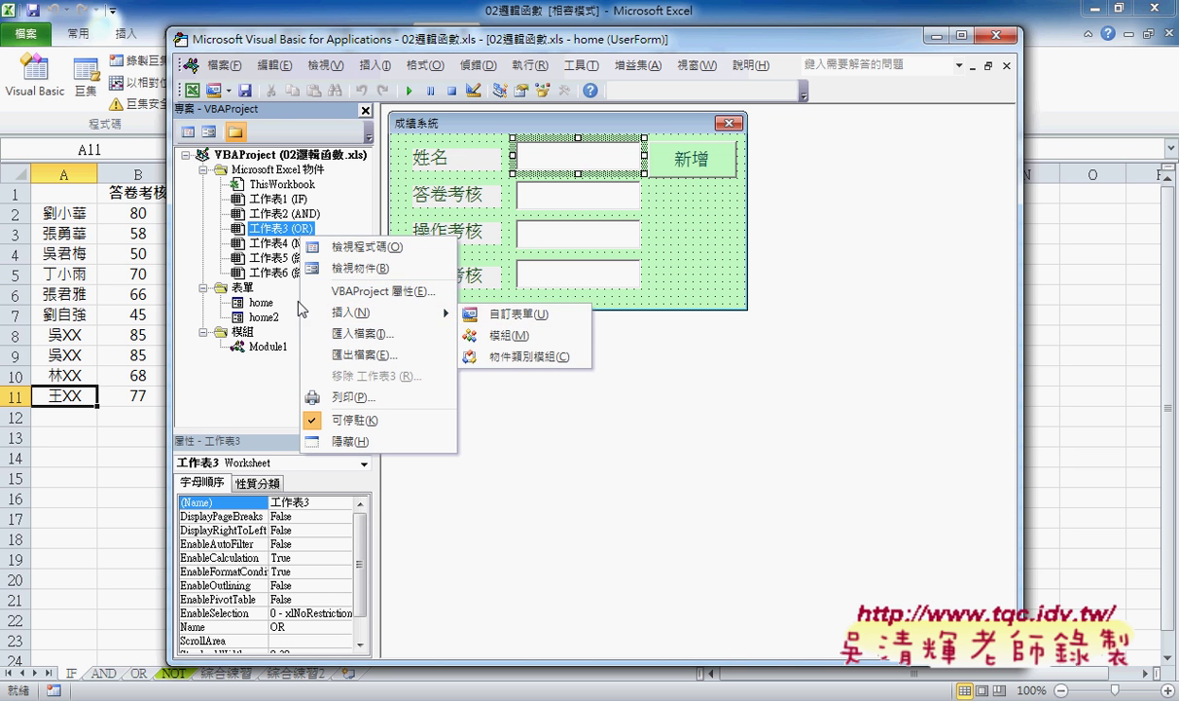
left_click(477, 305)
left_click(477, 304)
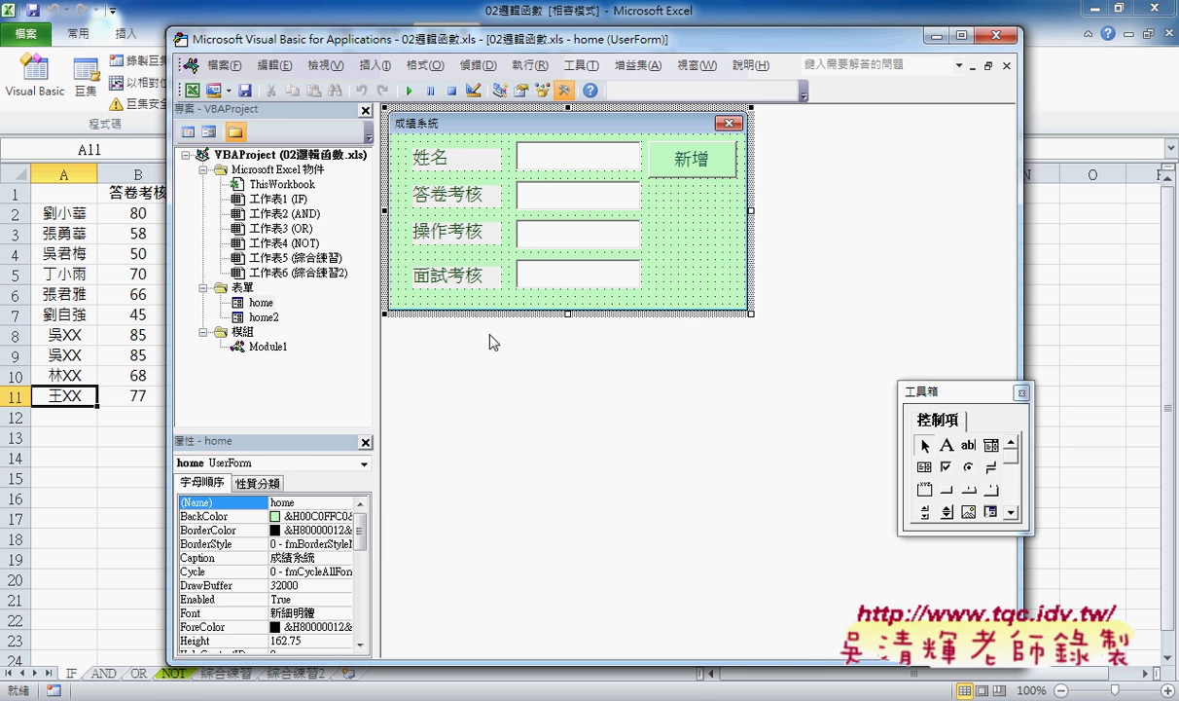
left_click(302, 502)
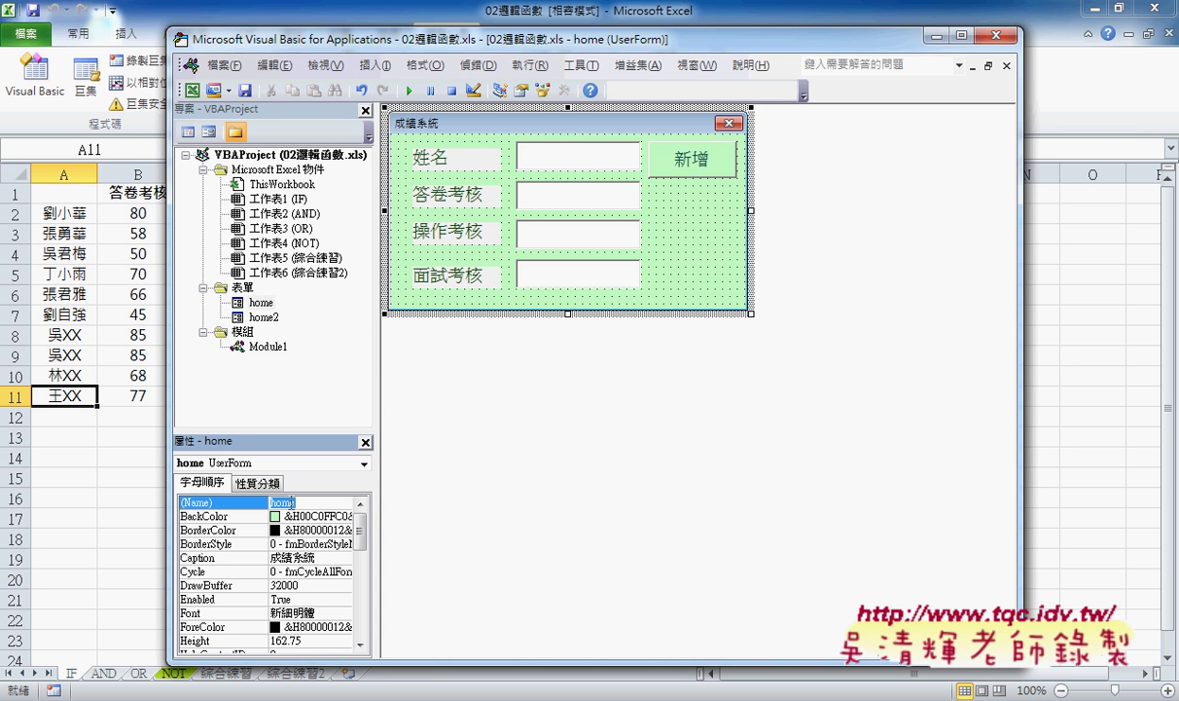
left_click(575, 166)
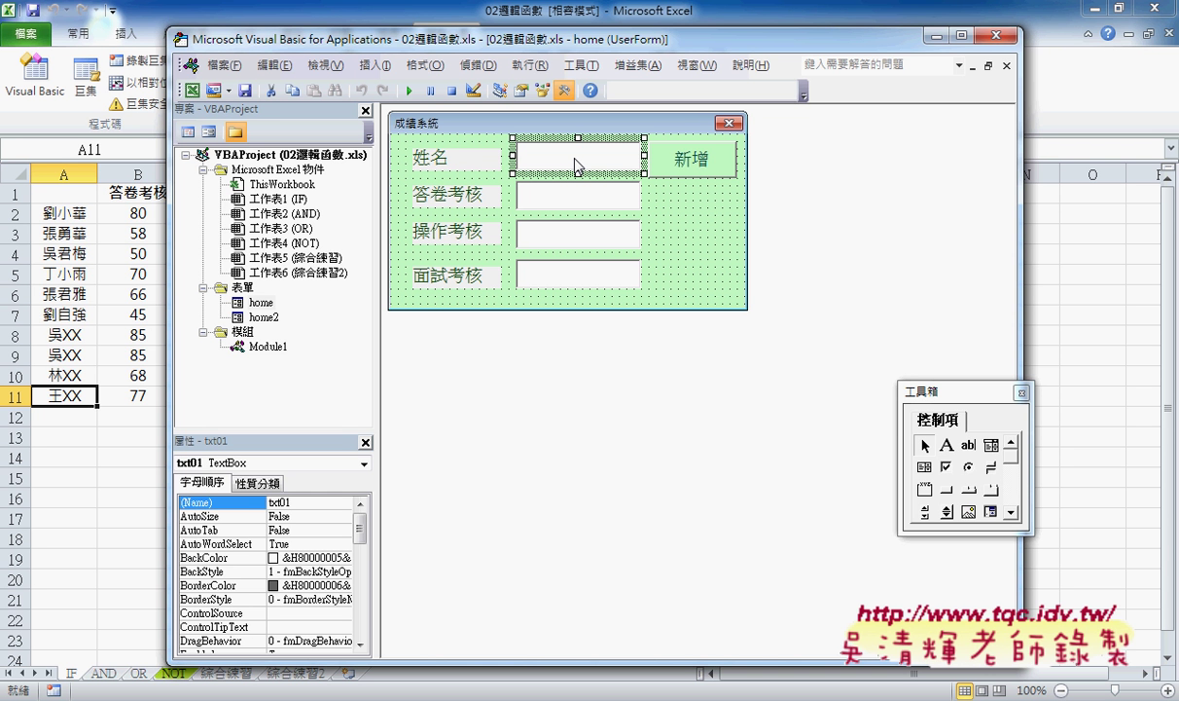
- Check the 答卷考核, 操作考核 and 面試考核 (txt04) text boxes and move the Toolbox beside the form
left_click(569, 209)
left_click(523, 239)
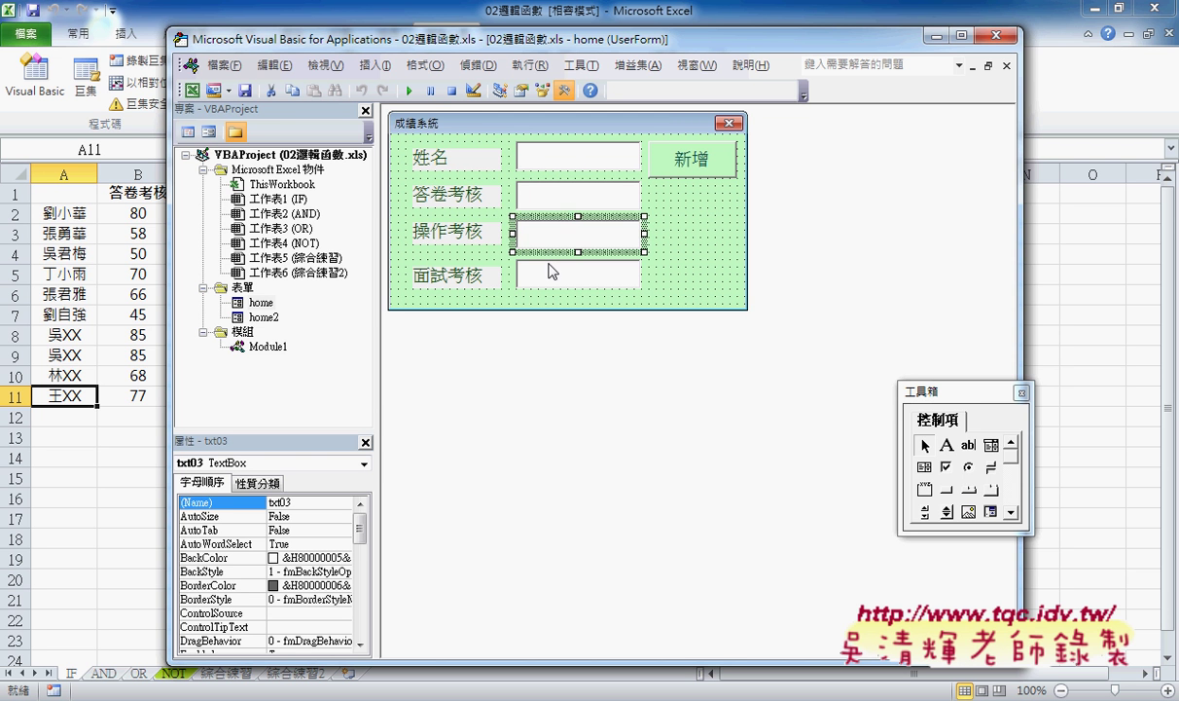
left_click(526, 276)
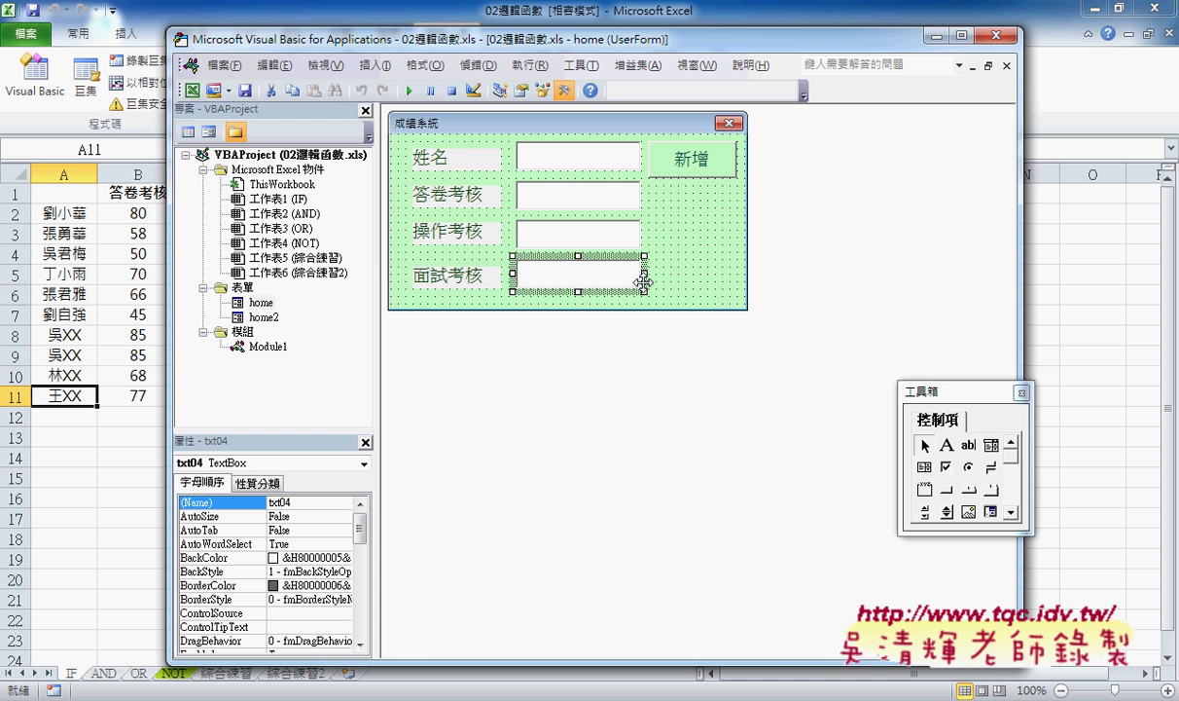
left_click_drag(921, 397, 779, 113)
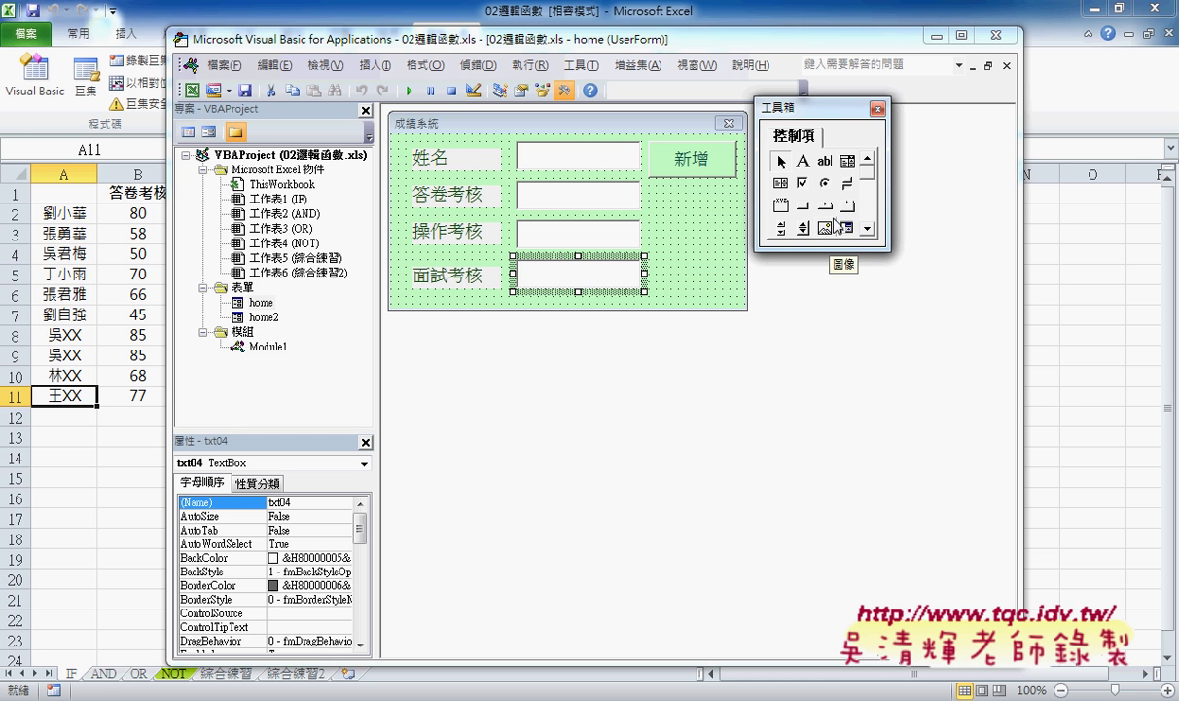
right_click(851, 208)
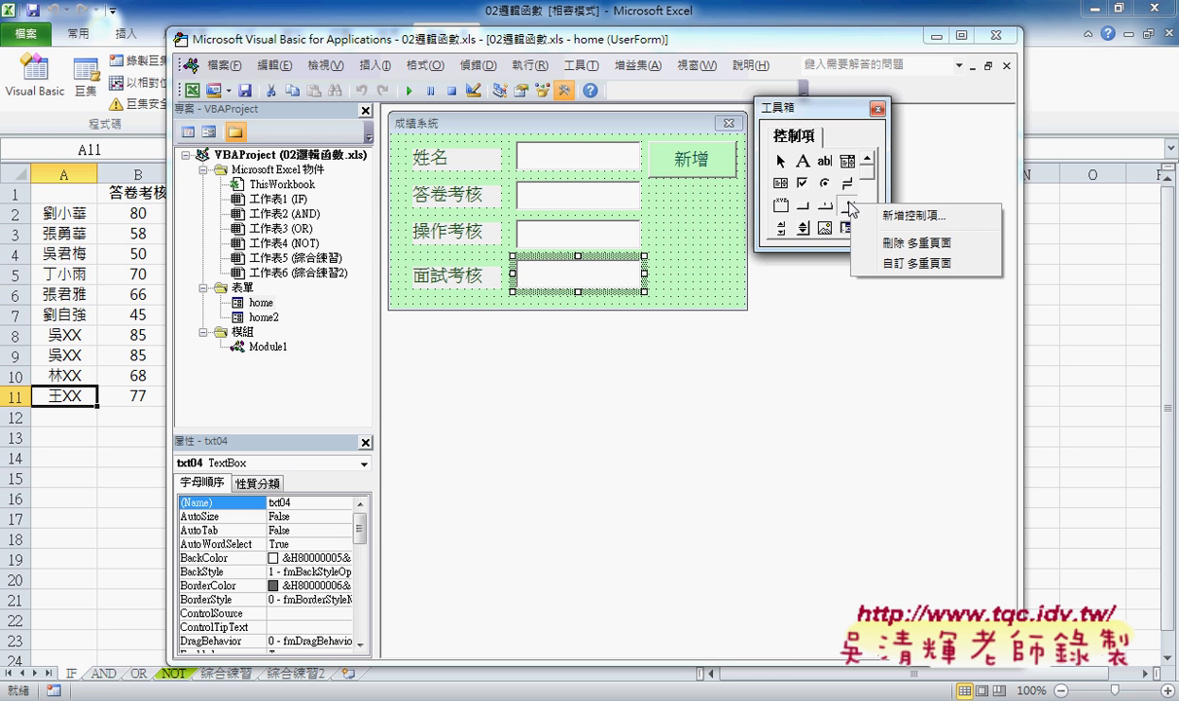
left_click(904, 216)
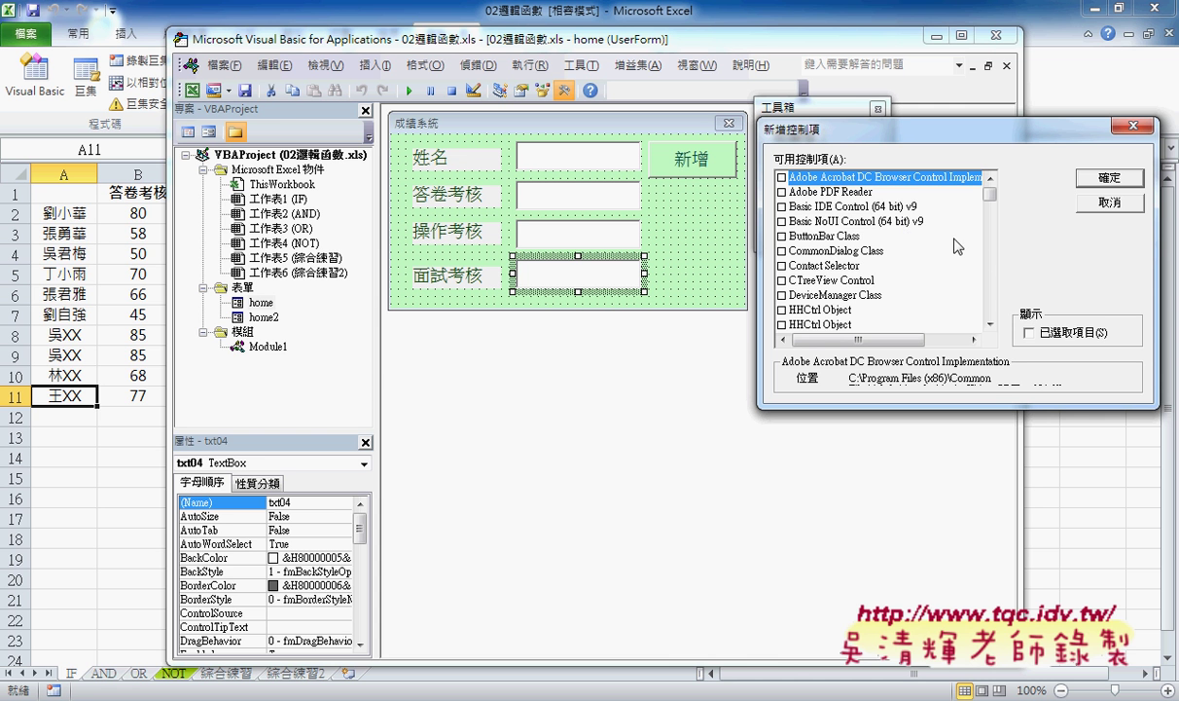
mouse_move(990, 194)
left_mouse_down()
mouse_move(990, 289)
mouse_move(990, 233)
mouse_move(988, 245)
left_mouse_up()
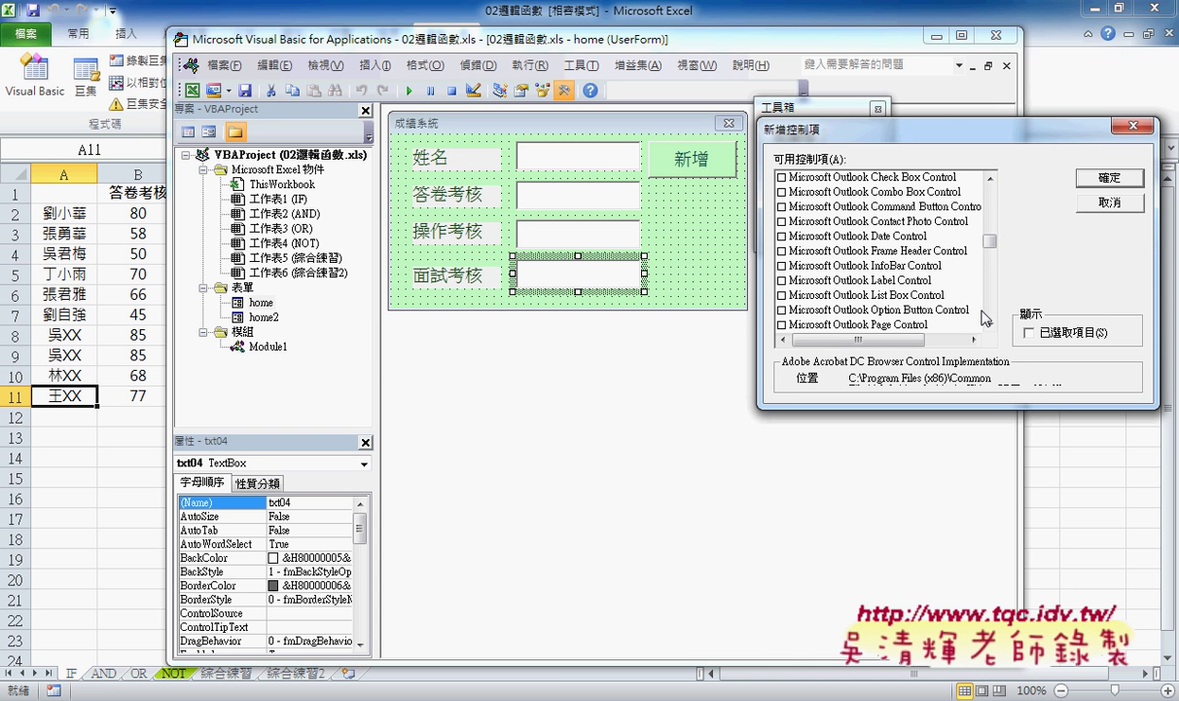
left_click_drag(990, 241, 990, 193)
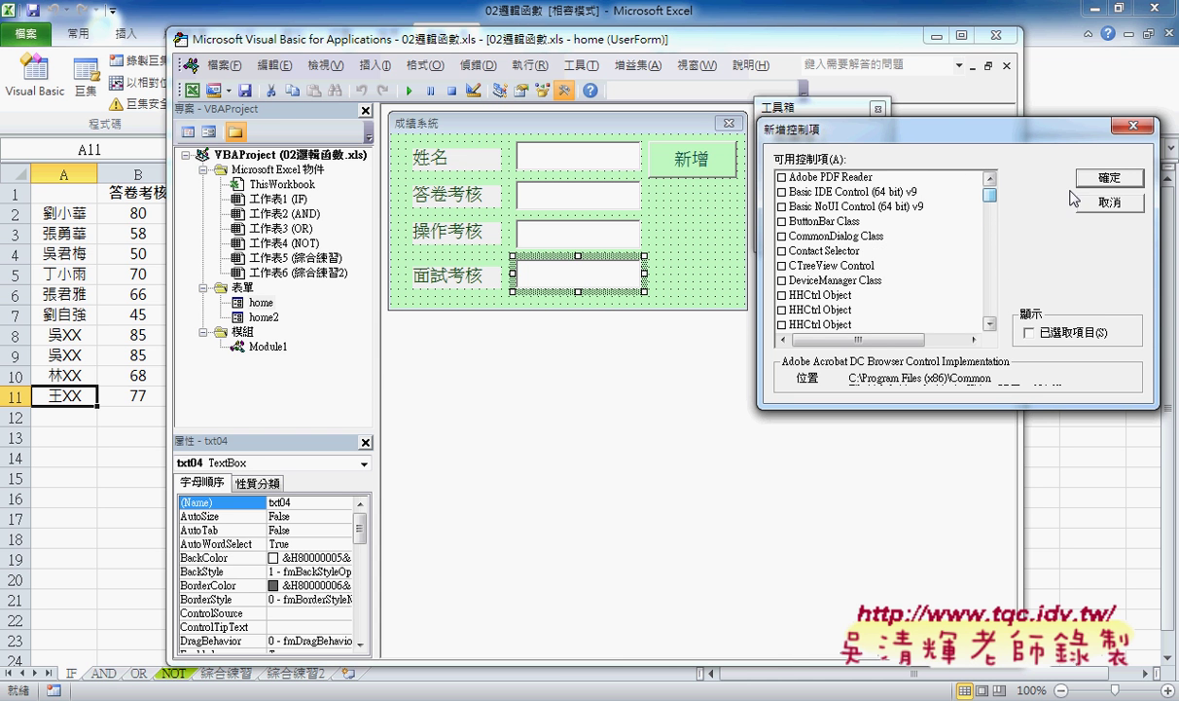
left_click(1110, 202)
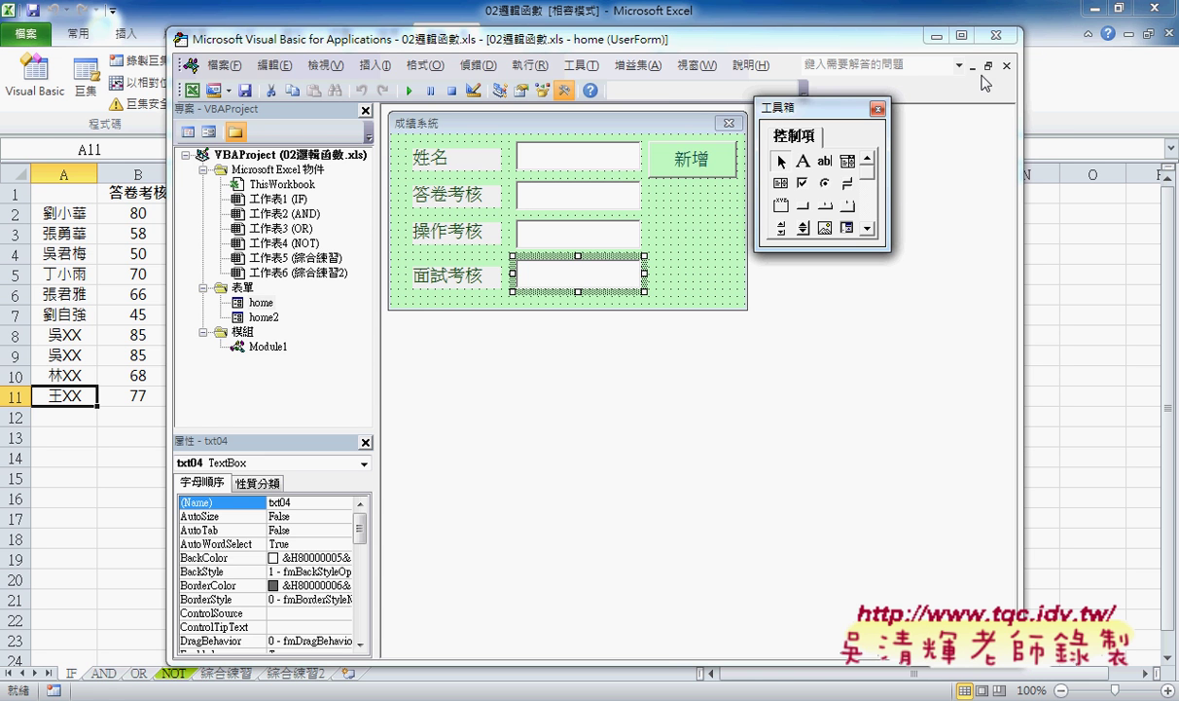
- Close the VBA editor and switch to the 綜合練習 worksheet
left_click(995, 35)
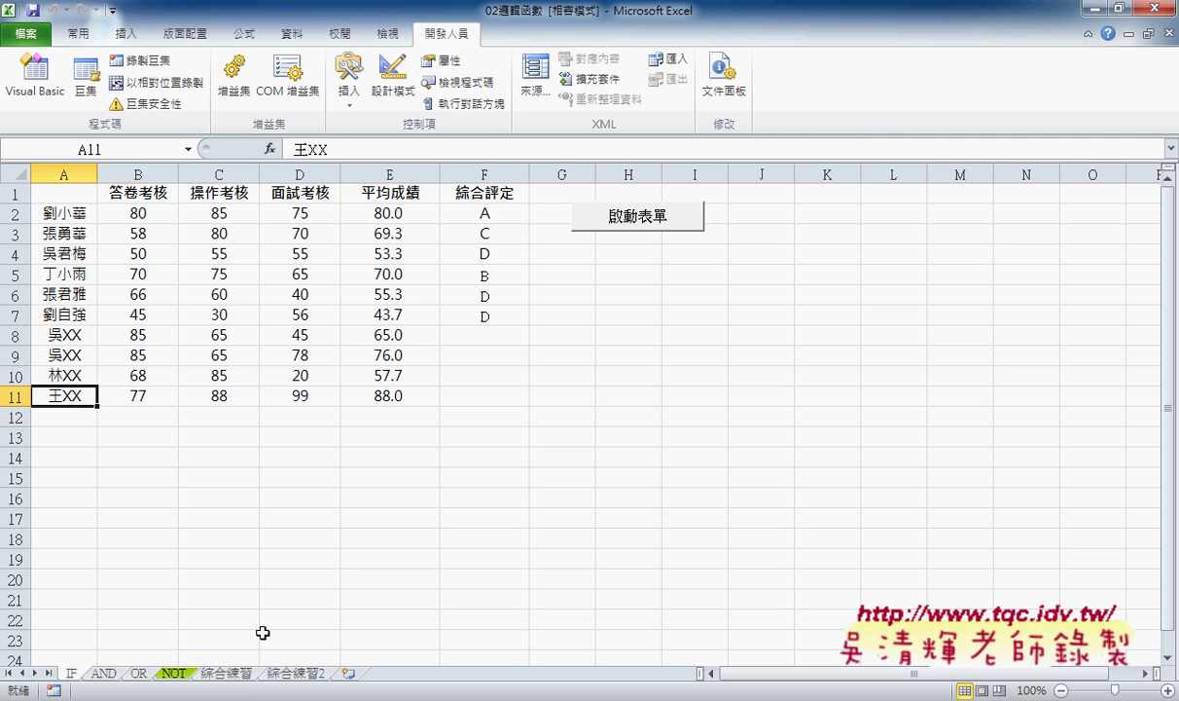
left_click(234, 674)
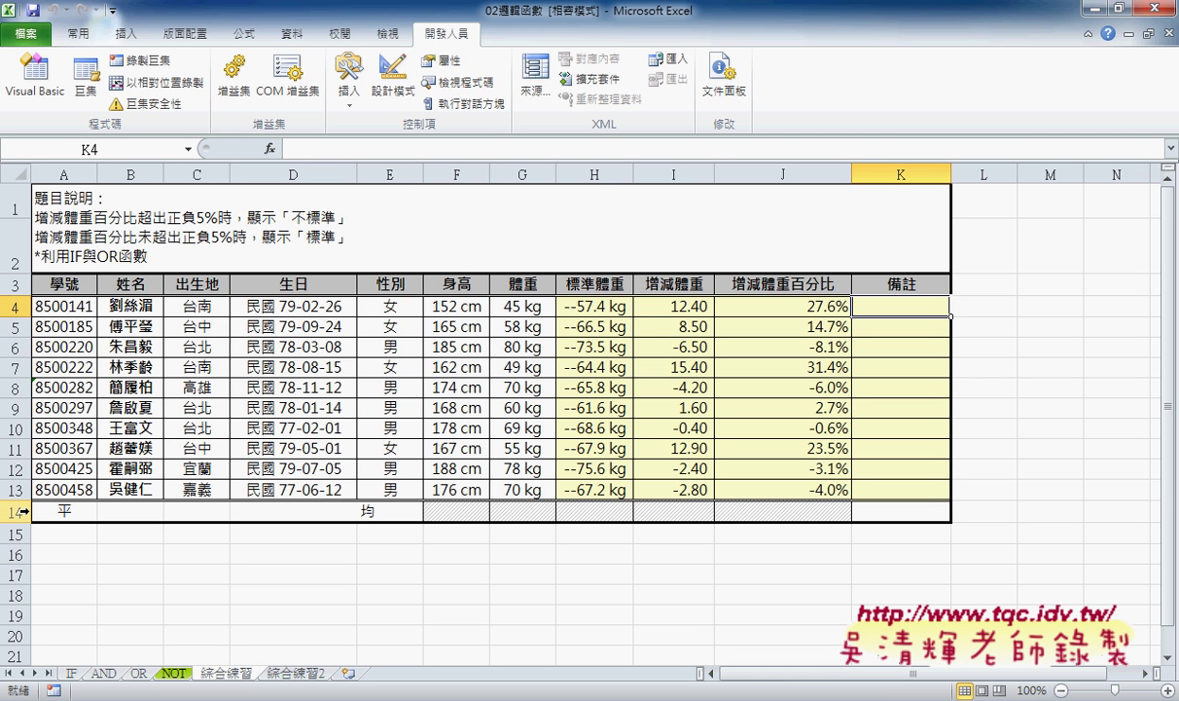
left_click(23, 511)
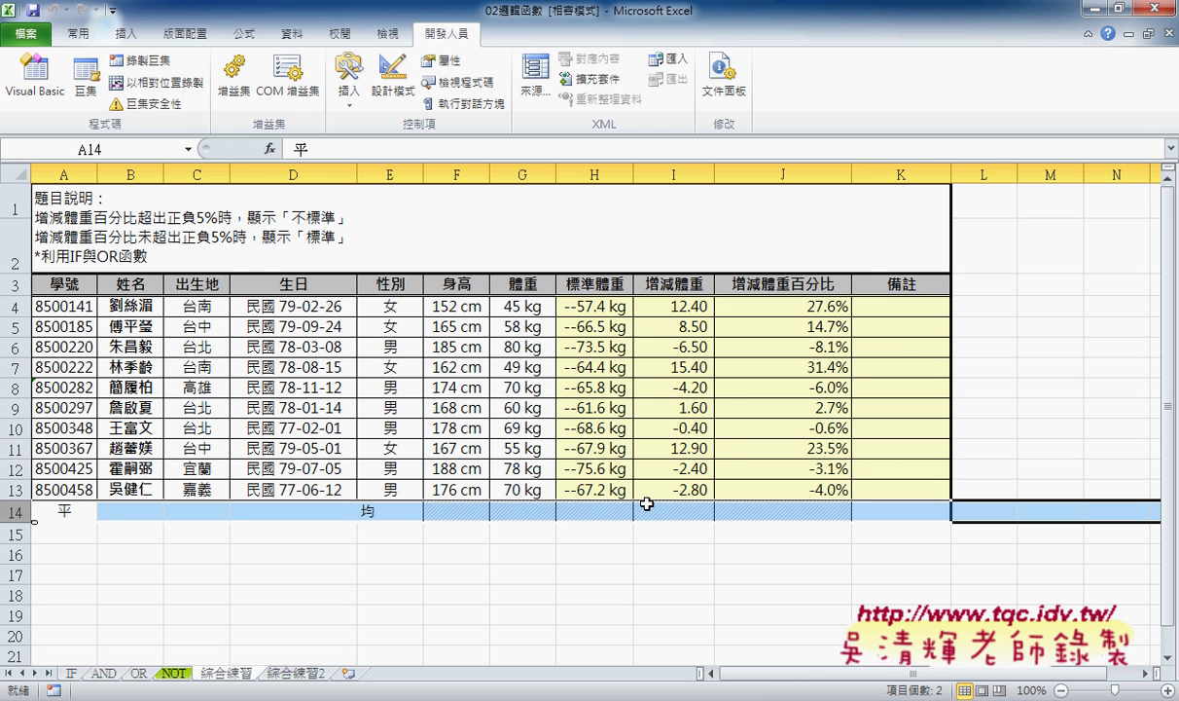
left_click_drag(87, 305, 88, 484)
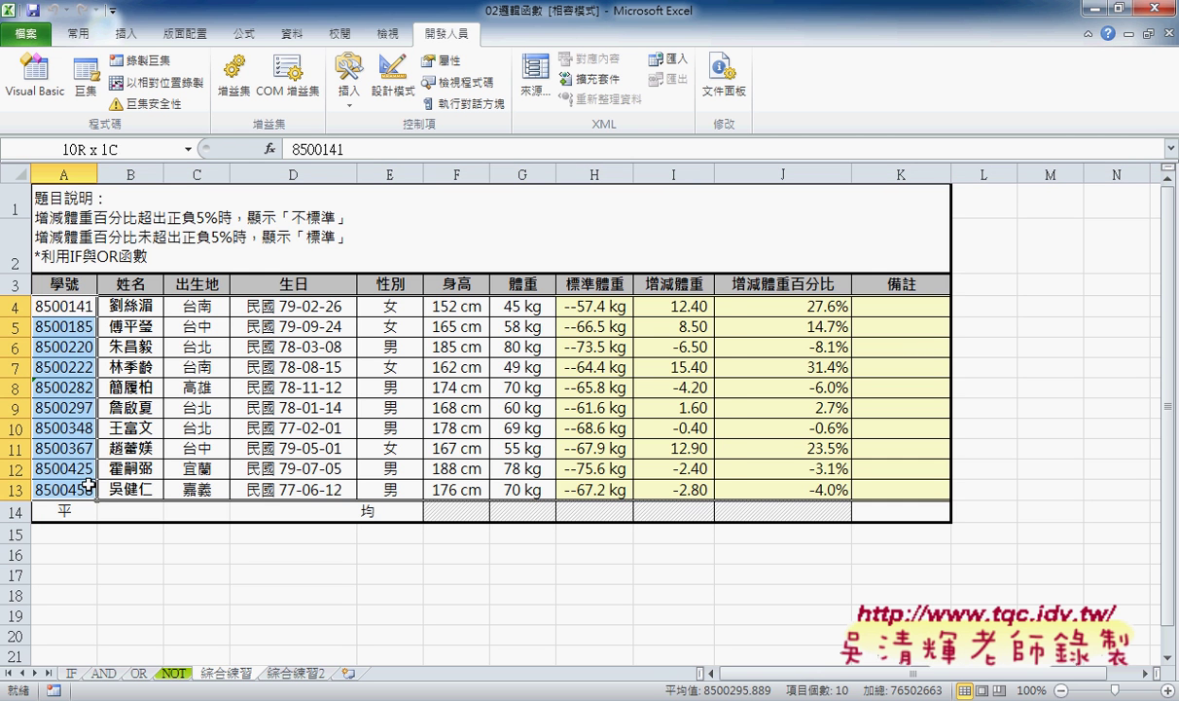
left_click_drag(131, 304, 131, 488)
left_click_drag(187, 304, 219, 493)
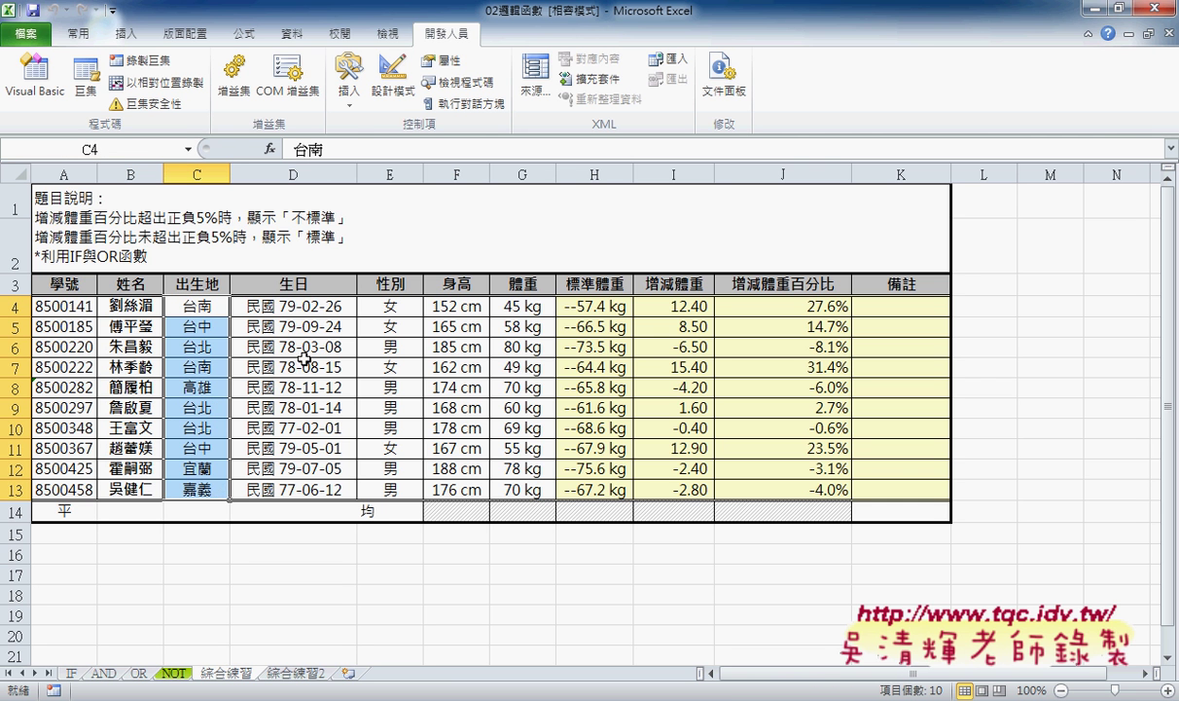
left_click_drag(299, 304, 319, 493)
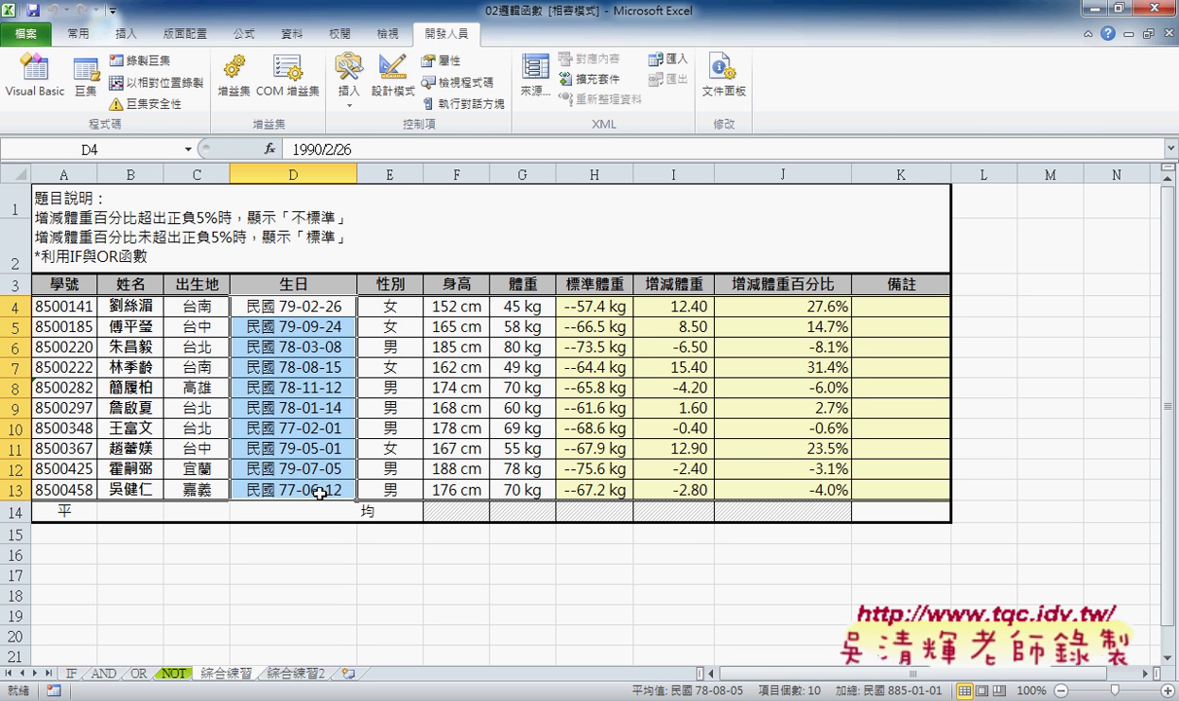
left_click_drag(387, 304, 404, 482)
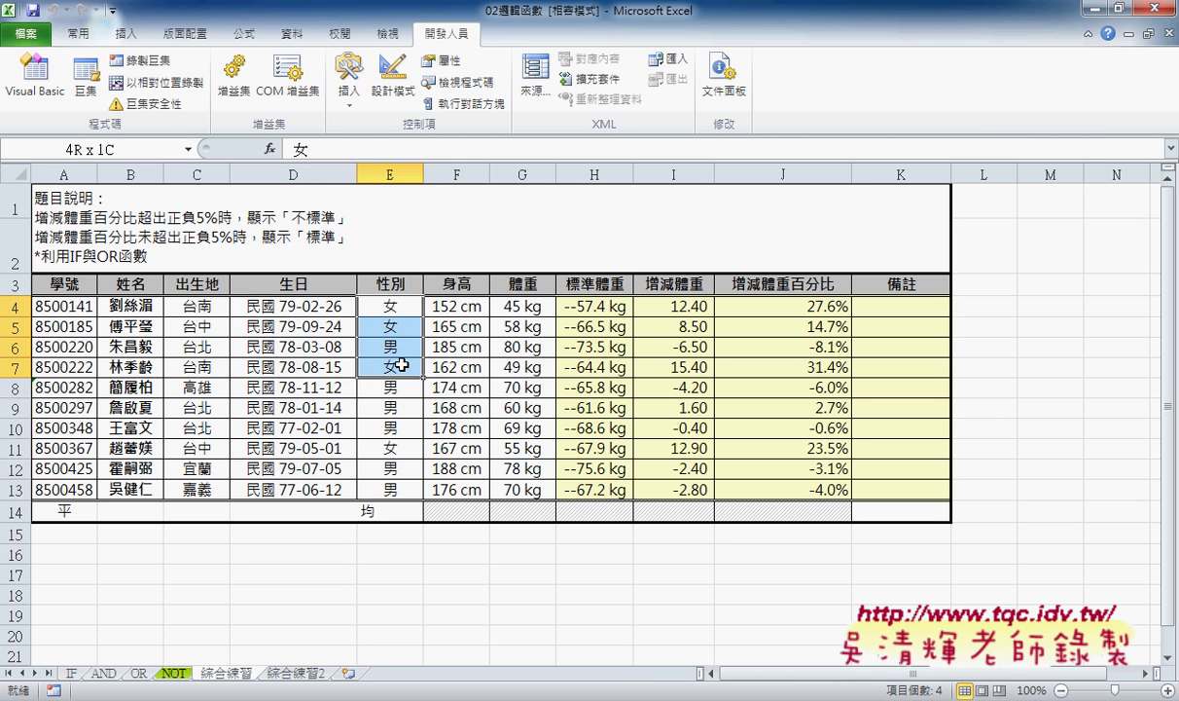
left_click_drag(457, 305, 468, 488)
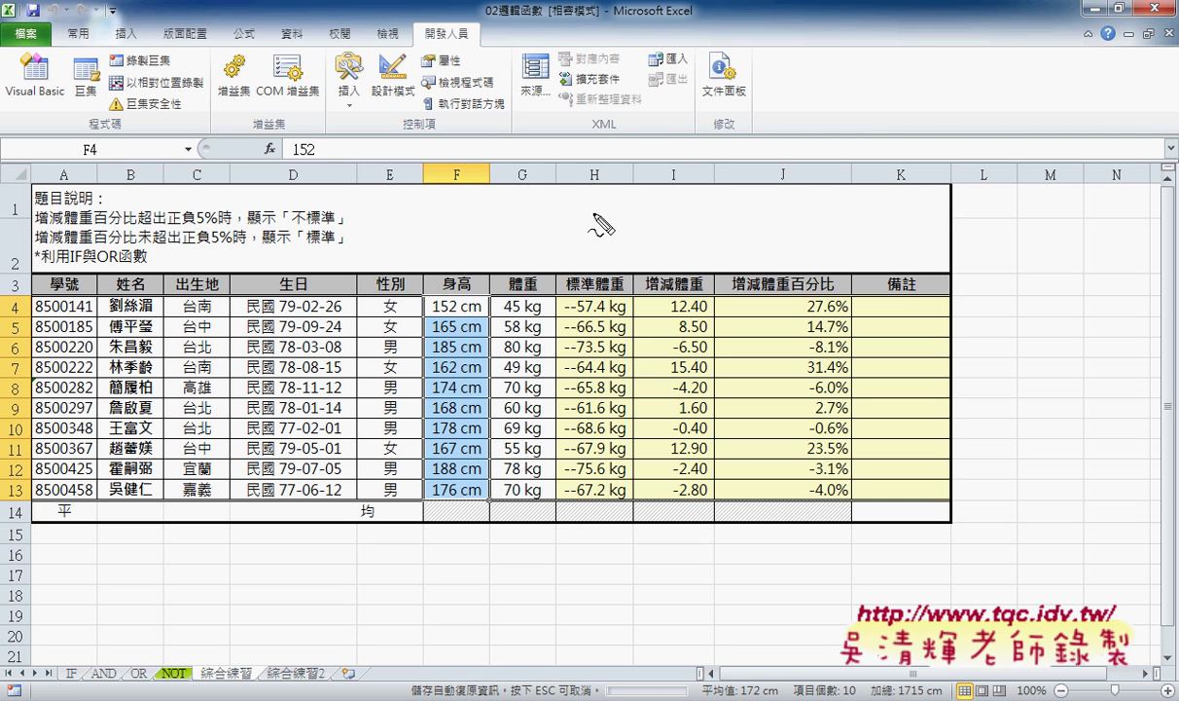
mouse_move(577, 210)
left_mouse_down()
mouse_move(629, 209)
mouse_move(623, 124)
mouse_move(707, 172)
mouse_move(685, 181)
mouse_move(711, 142)
left_mouse_up()
mouse_move(747, 144)
left_mouse_down()
mouse_move(722, 185)
mouse_move(730, 155)
mouse_move(747, 185)
left_mouse_up()
mouse_move(584, 317)
left_mouse_down()
mouse_move(658, 317)
mouse_move(637, 421)
left_mouse_up()
mouse_move(613, 387)
left_mouse_down()
mouse_move(628, 426)
mouse_move(660, 418)
mouse_move(693, 386)
mouse_move(712, 394)
mouse_move(748, 352)
left_mouse_up()
mouse_move(768, 350)
left_mouse_down()
mouse_move(740, 409)
mouse_move(746, 358)
mouse_move(768, 386)
left_mouse_up()
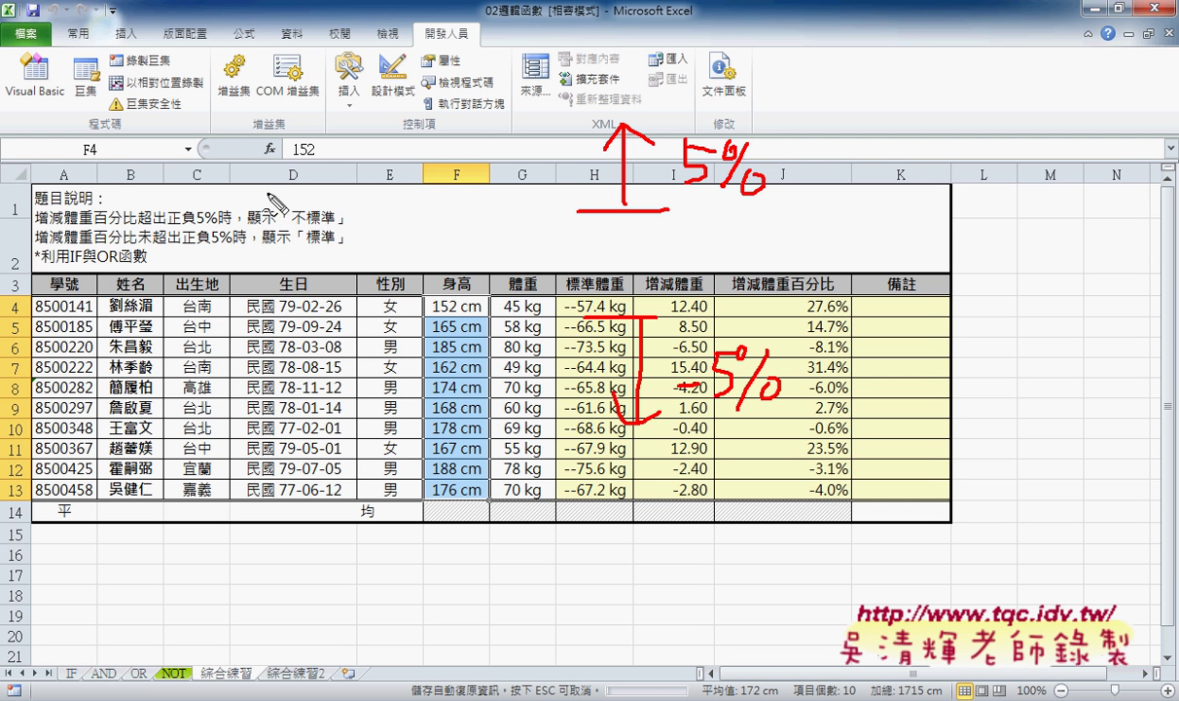
left_click_drag(291, 223, 342, 224)
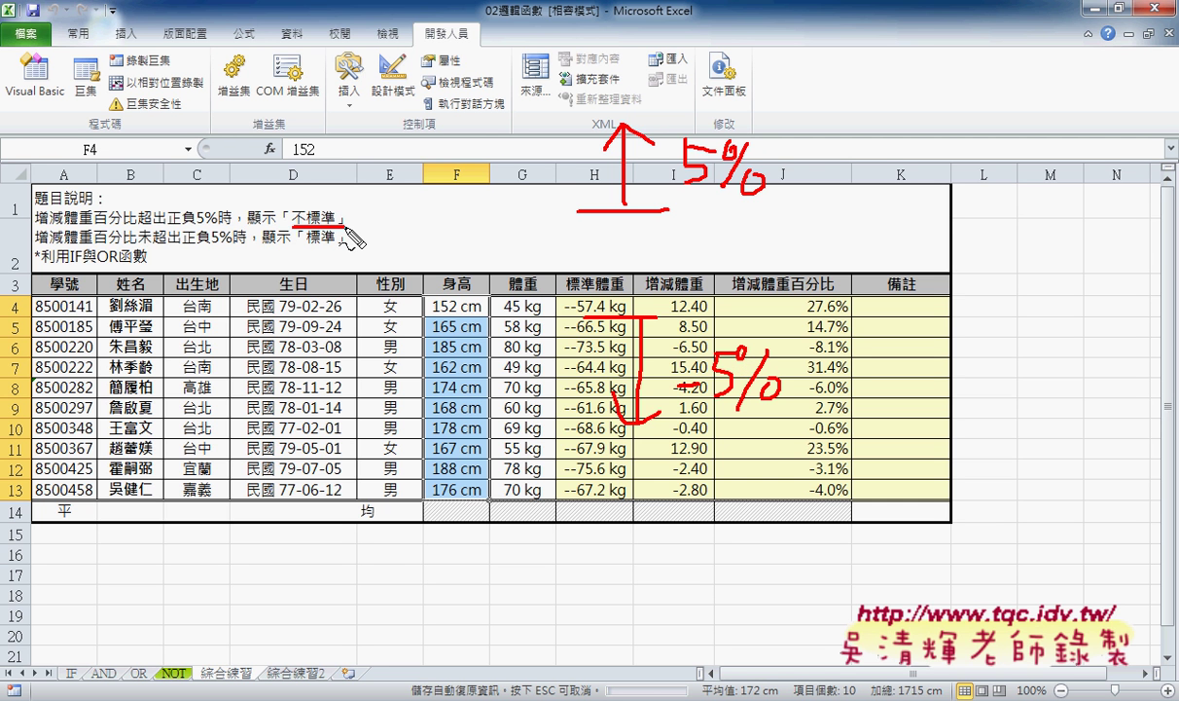
left_click_drag(632, 294, 642, 290)
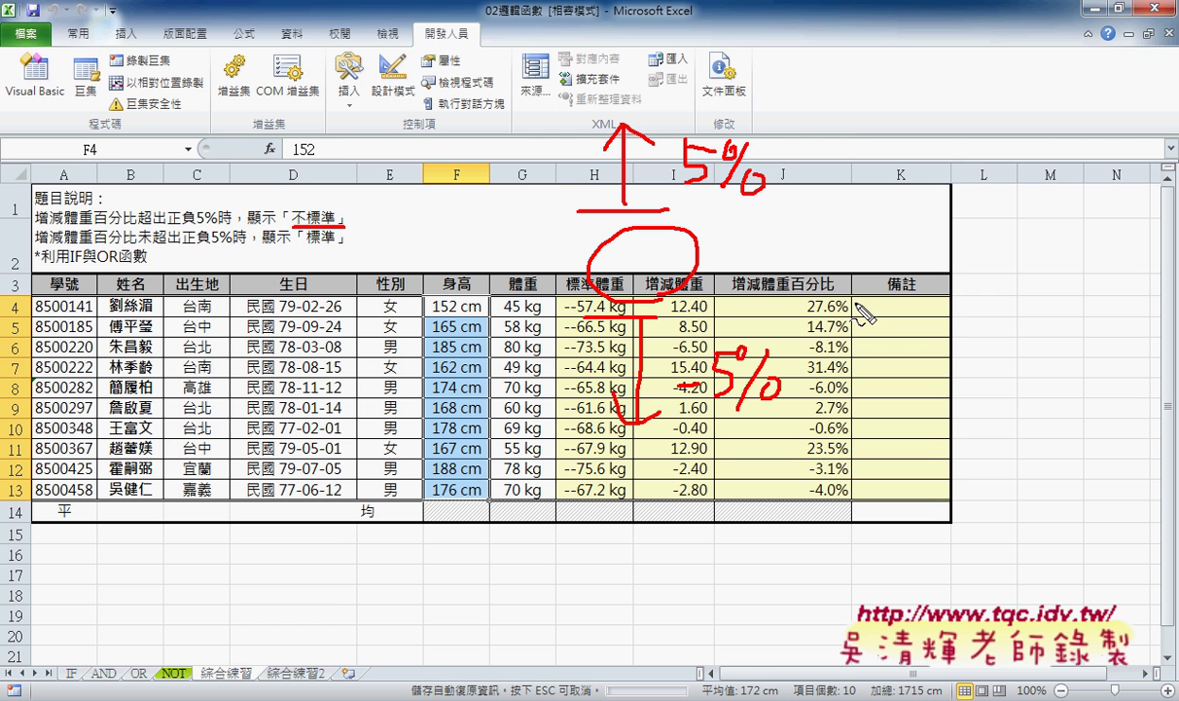
left_click_drag(738, 241, 929, 278)
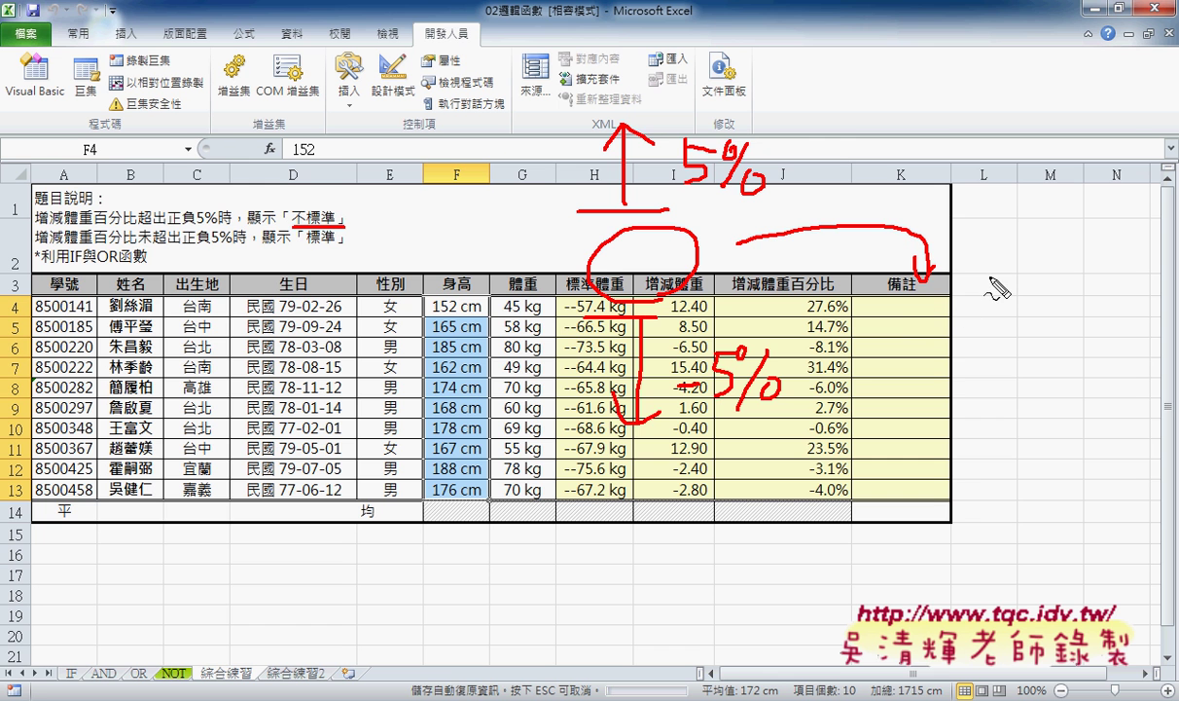
key("Escape")
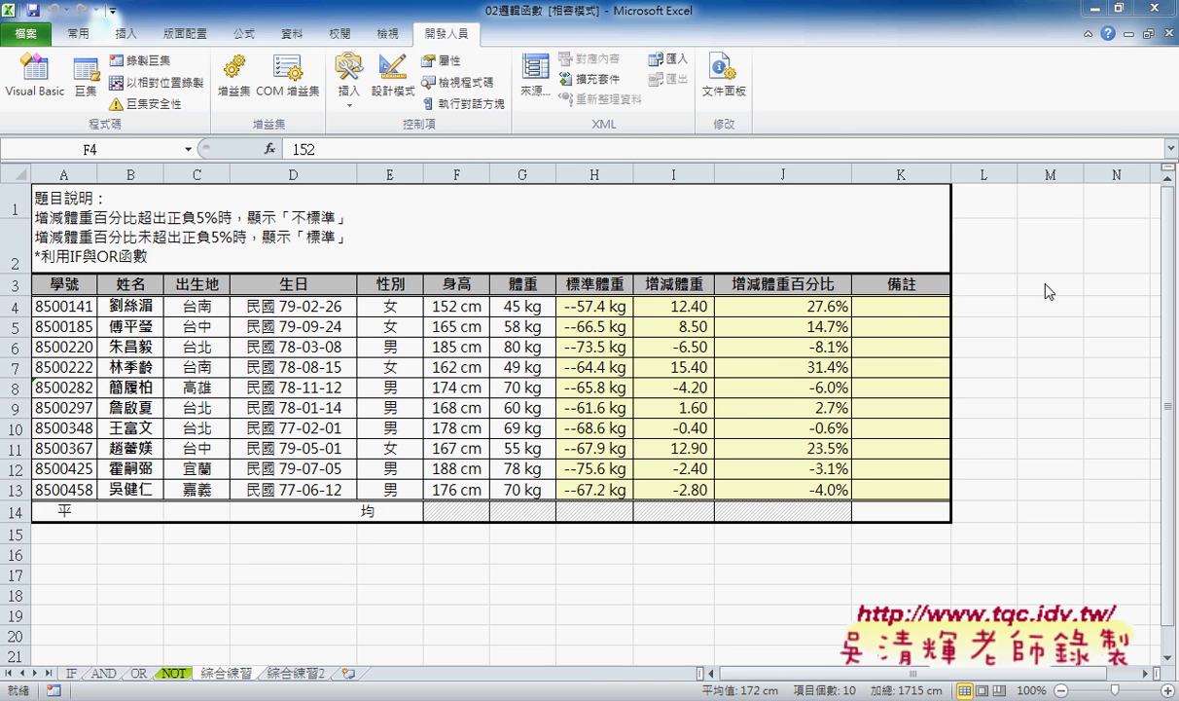
- Insert the IF function into cell K4 from the 邏輯 function category
left_click(900, 306)
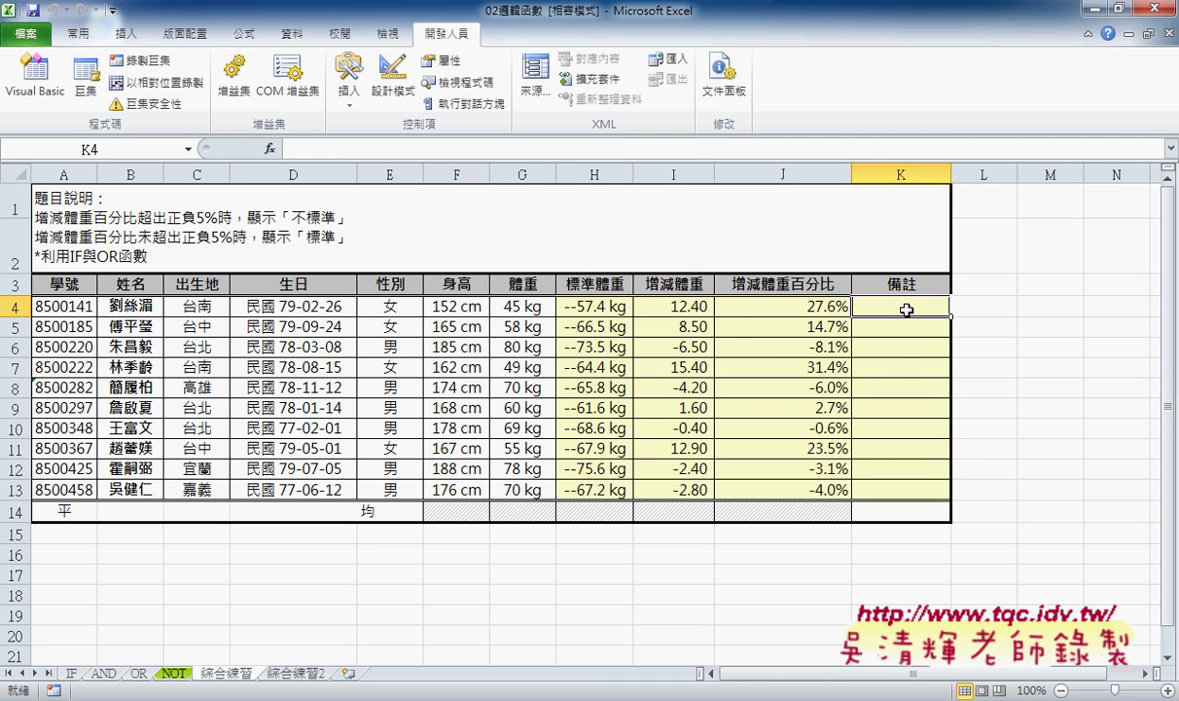
left_click(270, 149)
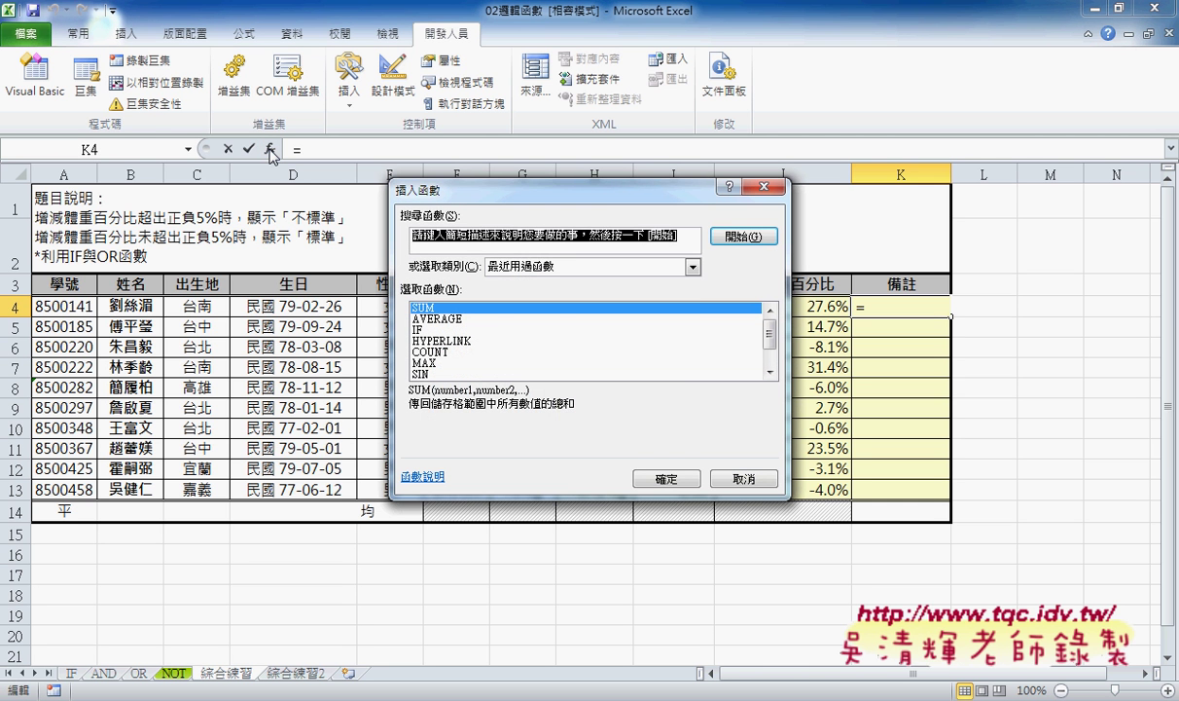
left_click(523, 265)
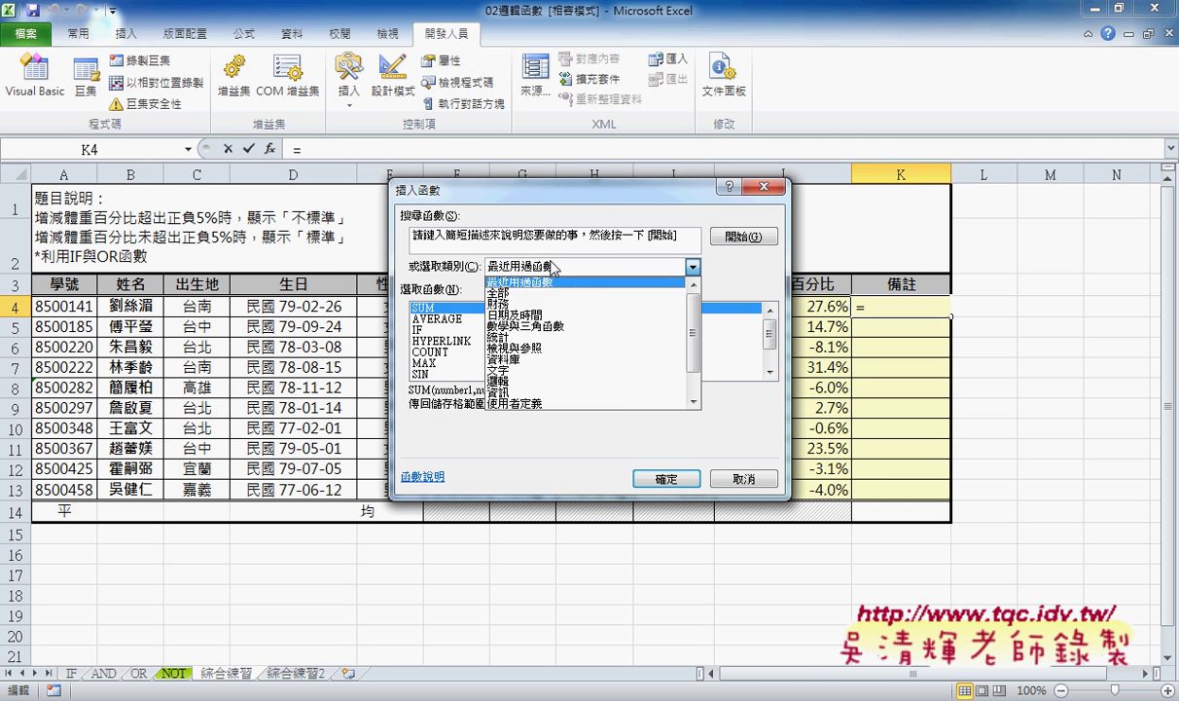
left_click(546, 386)
left_click(418, 330)
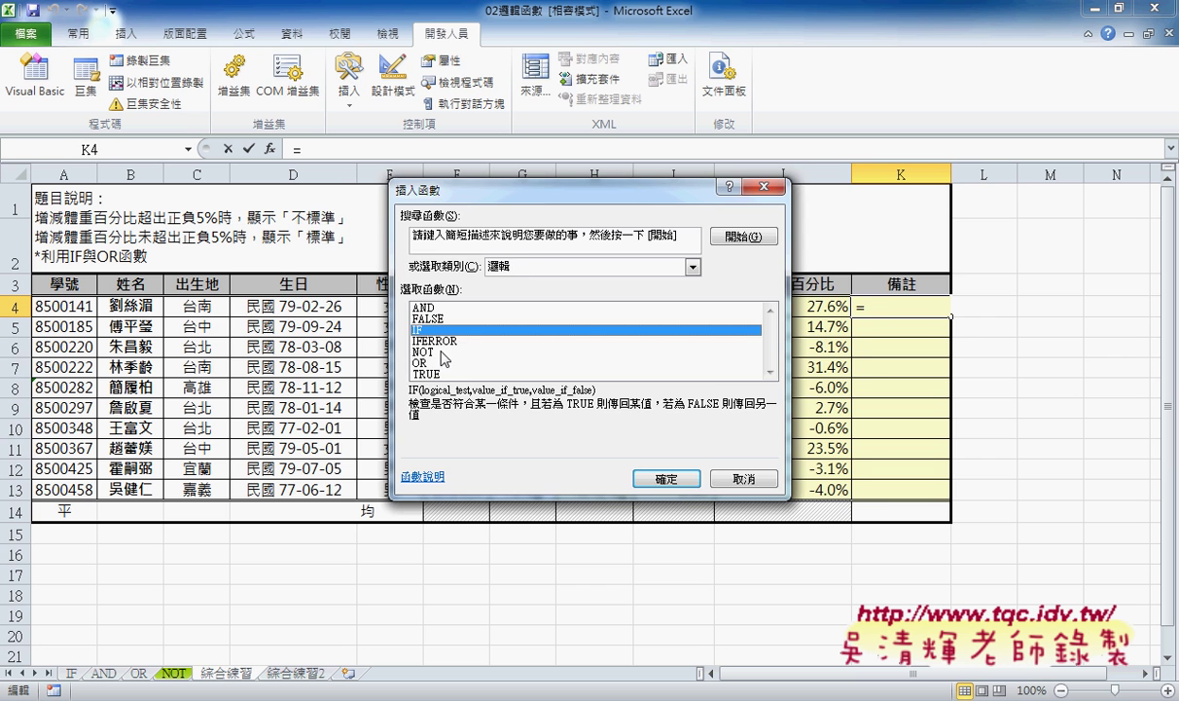
left_click(665, 479)
- Set IF's logical test to J4>5%, removing a stray +H4
left_click_drag(548, 92, 551, 407)
left_click(826, 307)
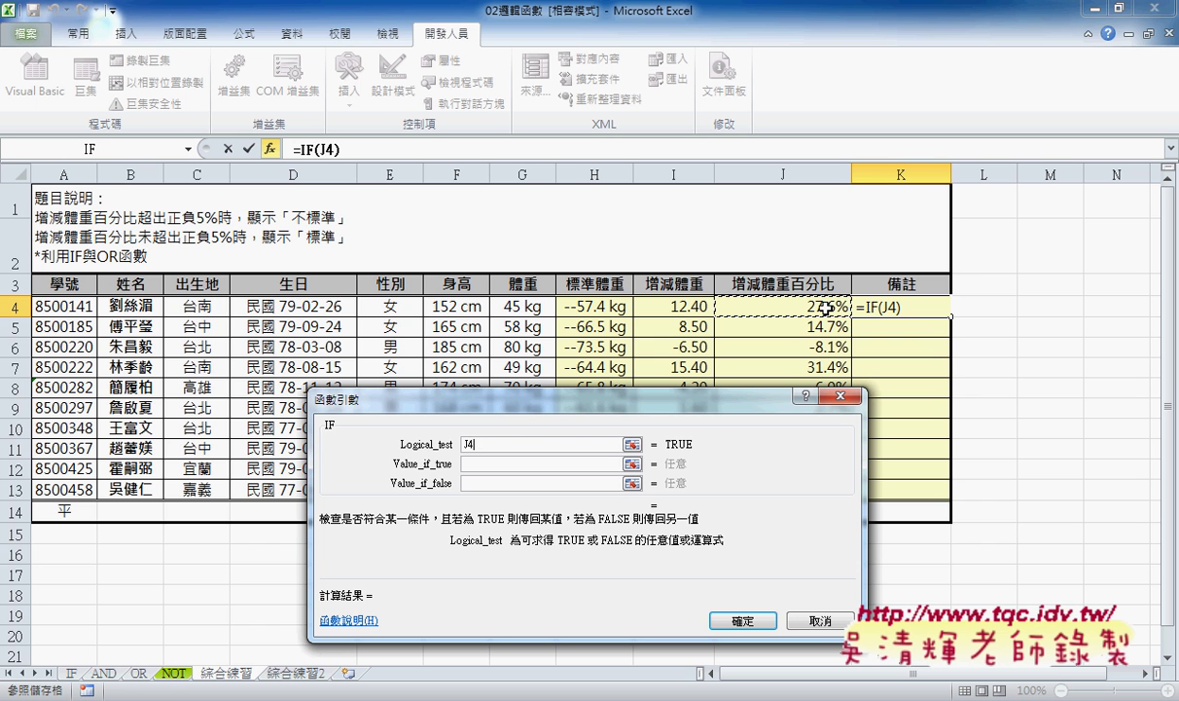
type(">")
type("5")
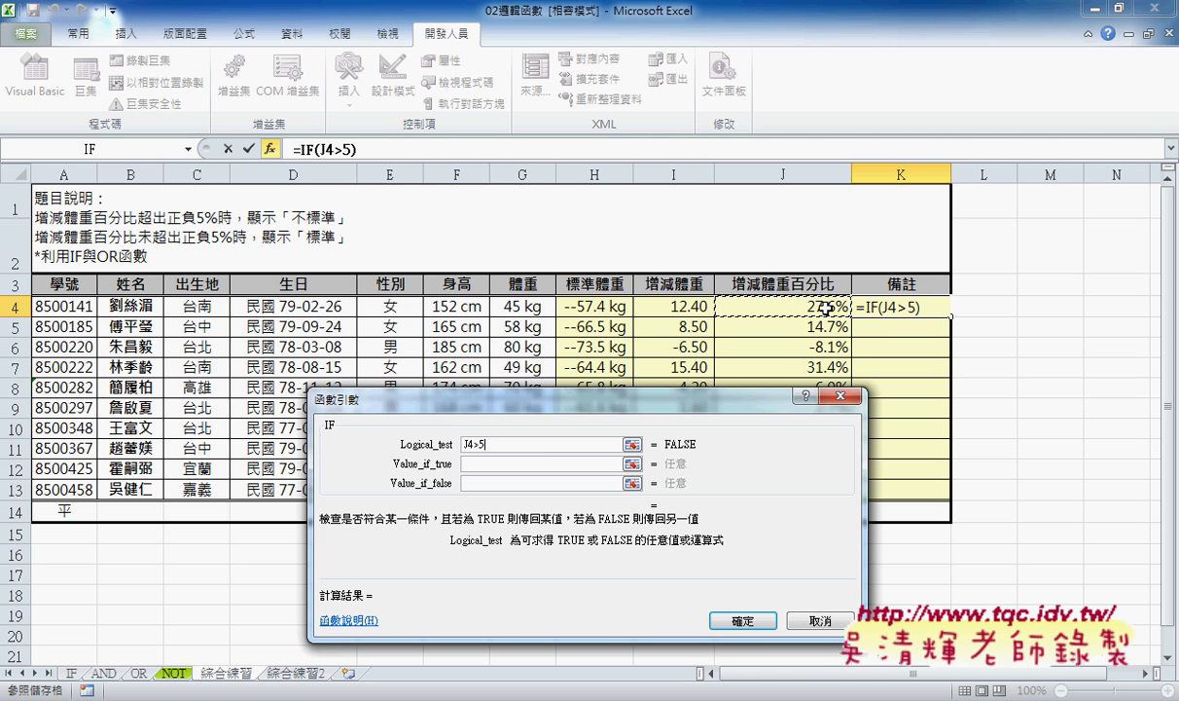
type("%")
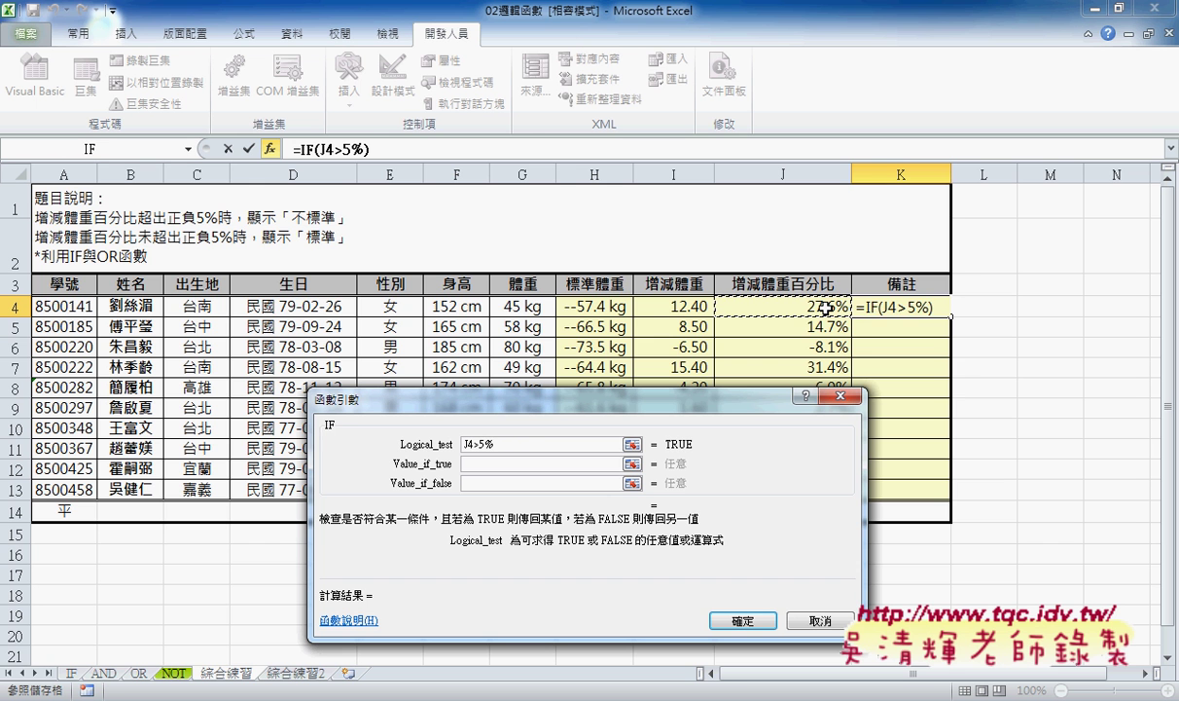
type("+H4")
key("BackSpace")
key("BackSpace")
key("BackSpace")
left_click_drag(500, 444, 464, 445)
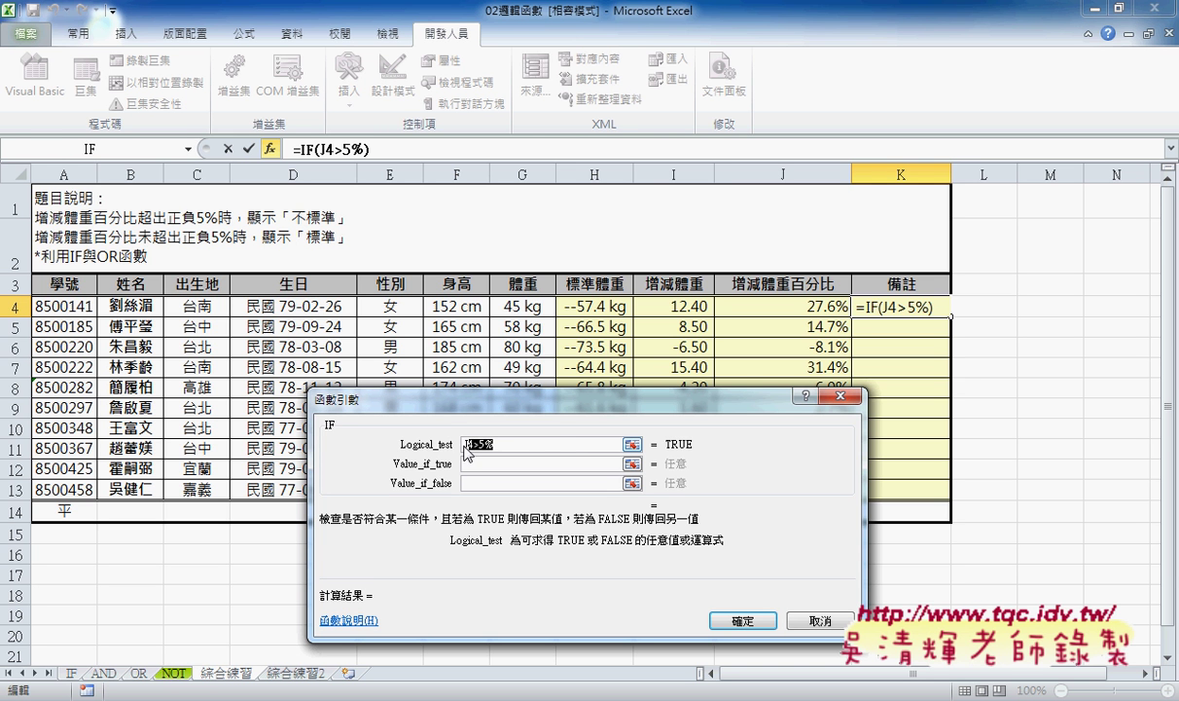
- Rewrite the logical test as or(J4>5%,J4<-5%)
left_click(467, 446)
type("ㄛ")
key("BackSpace")
type("or")
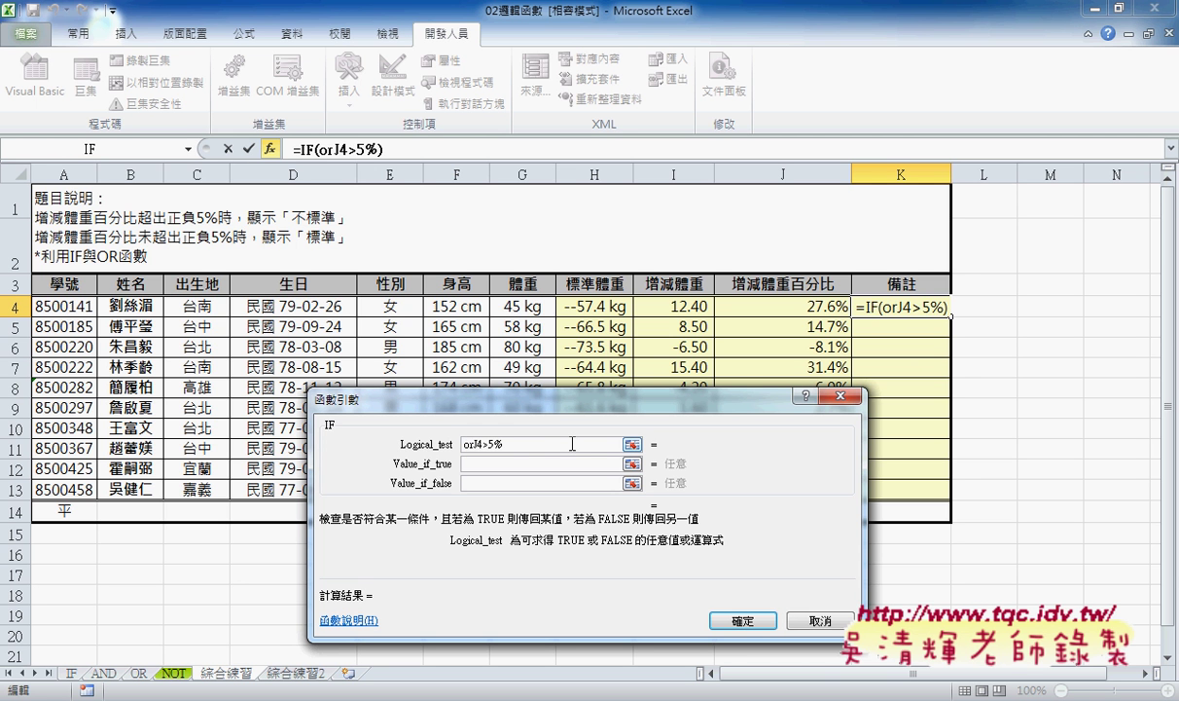
type("(")
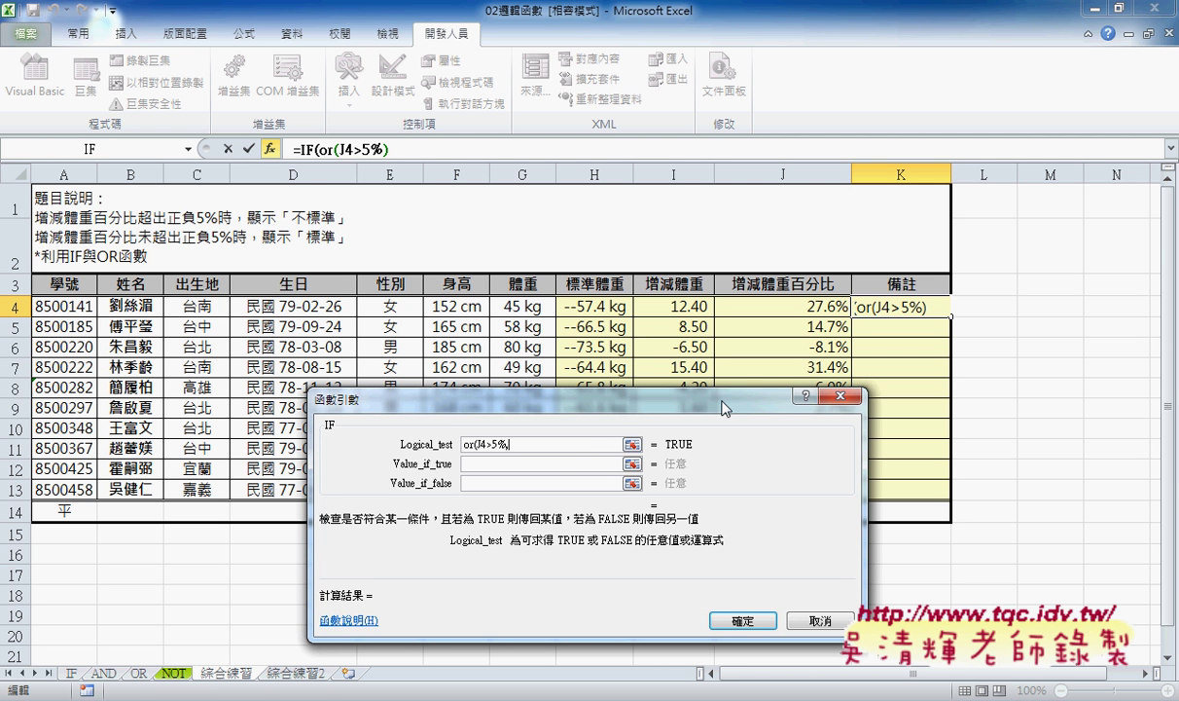
left_click(796, 309)
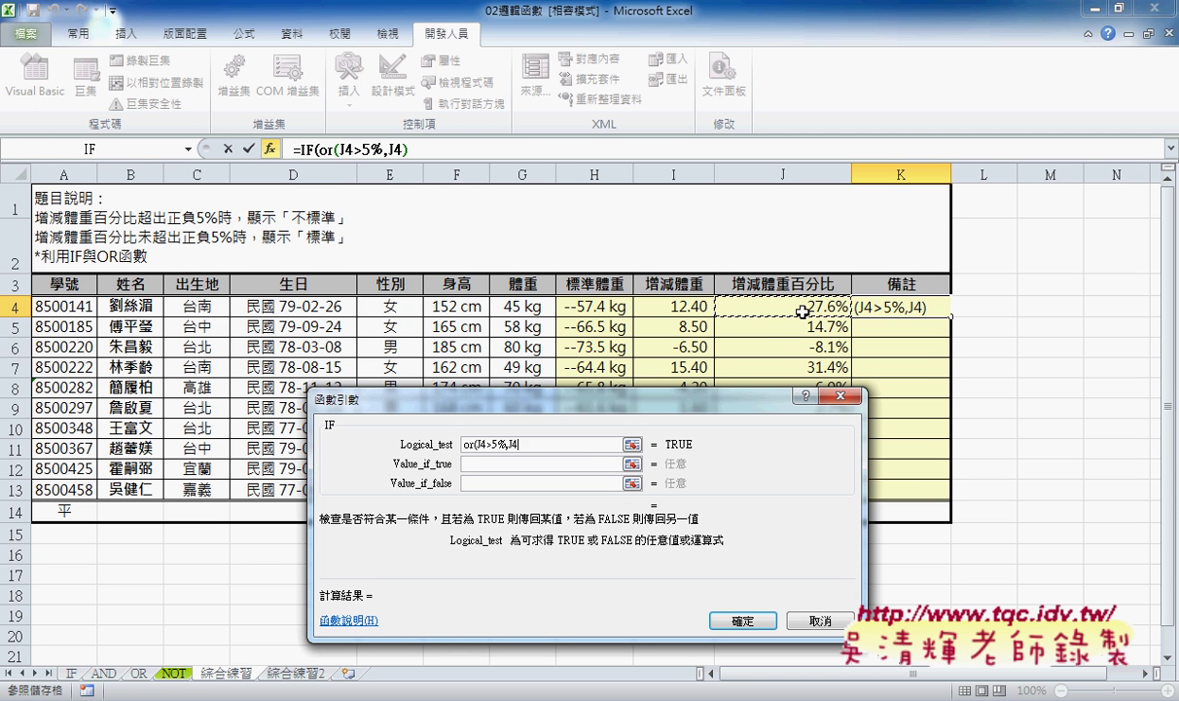
type("<-5")
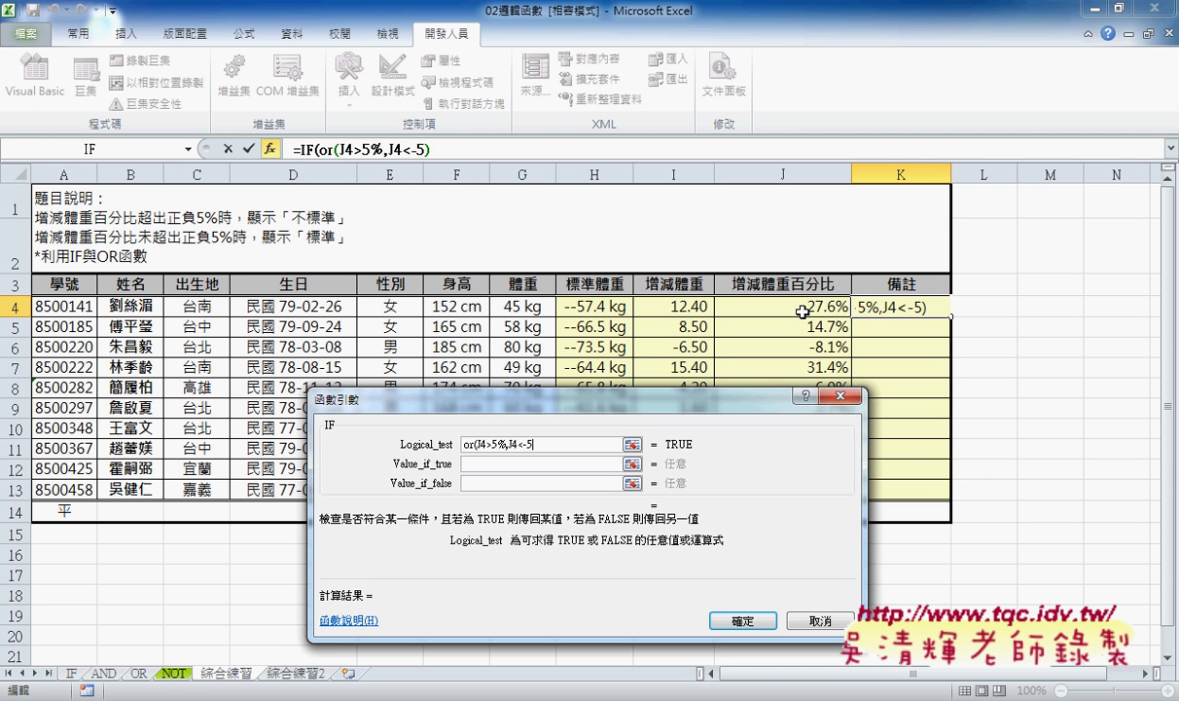
type("%")
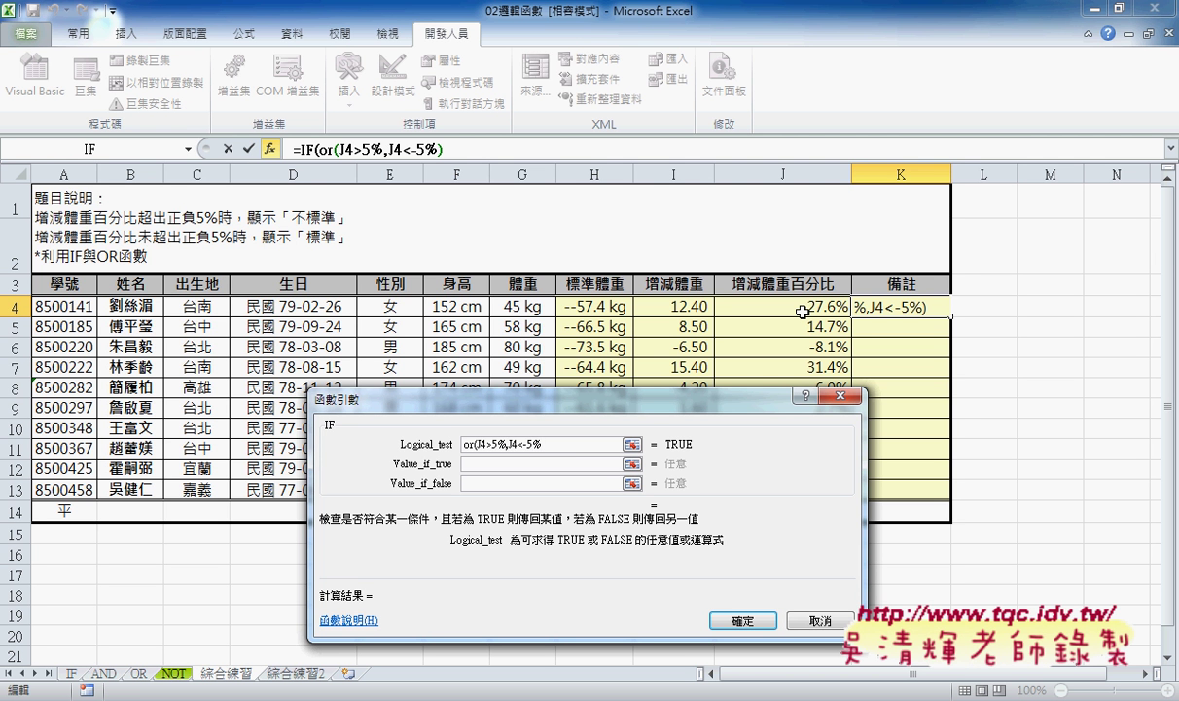
type(")")
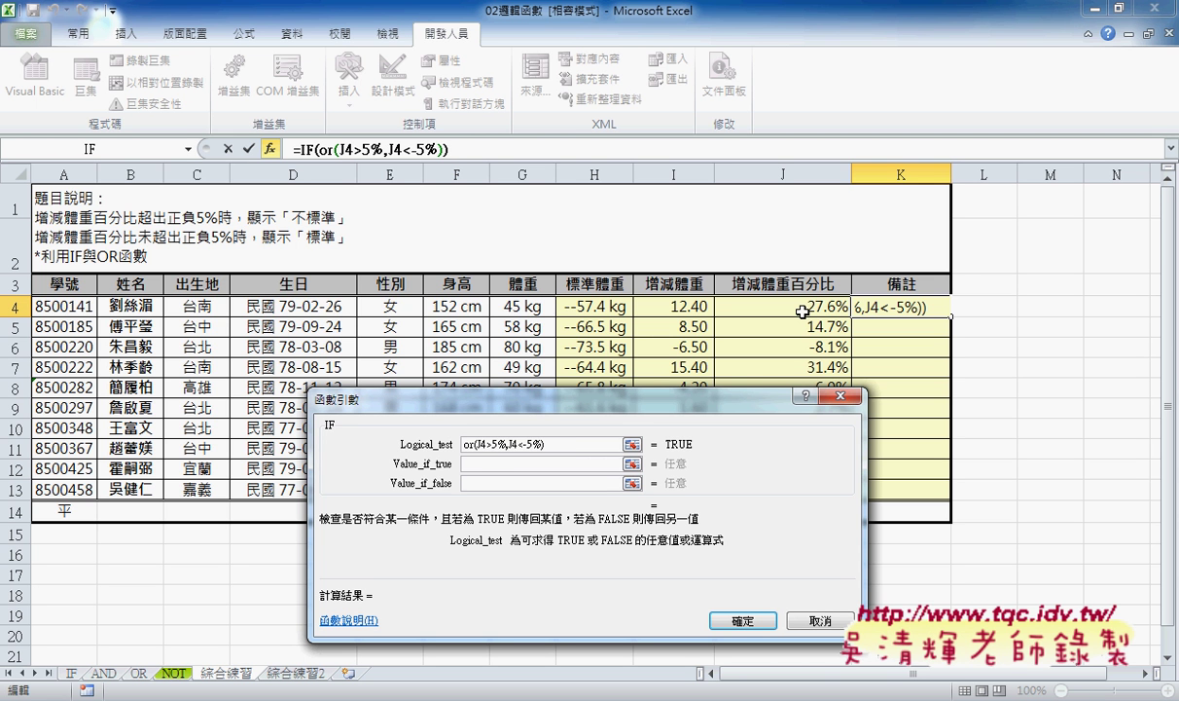
left_click(495, 464)
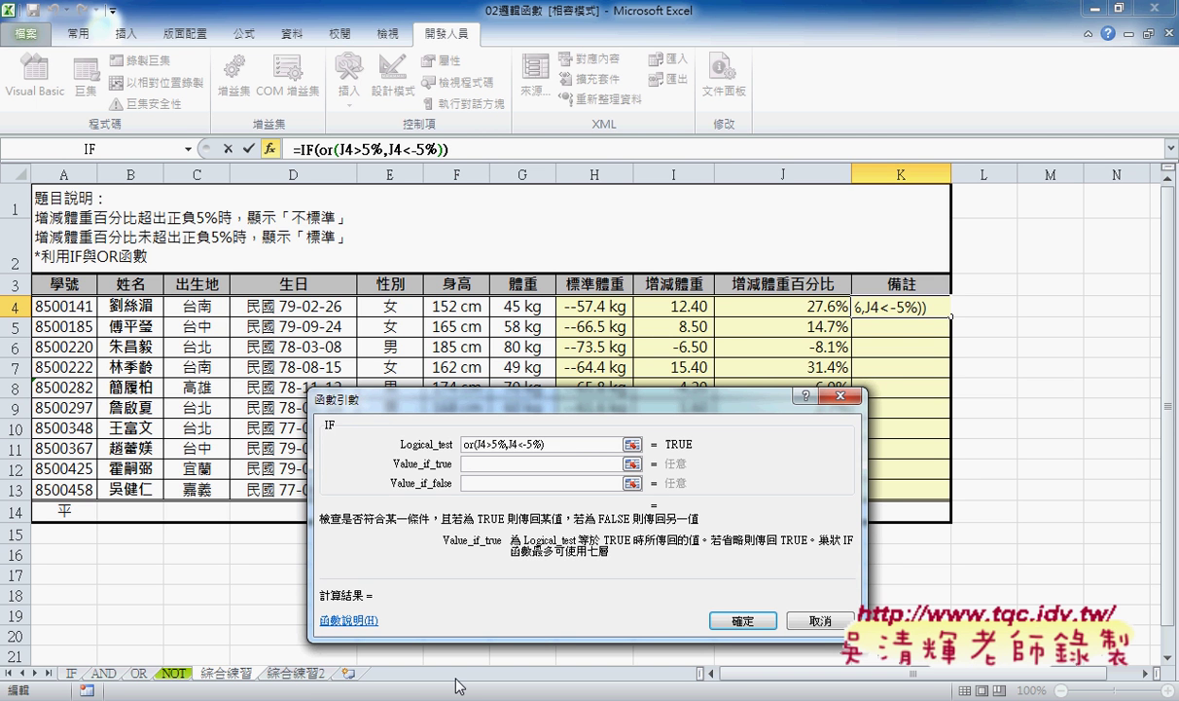
- Set the IF results to 不標準 when true and 標準 when false, and confirm the formula
type("ㄅㄨ")
type("不ㄅㄧ")
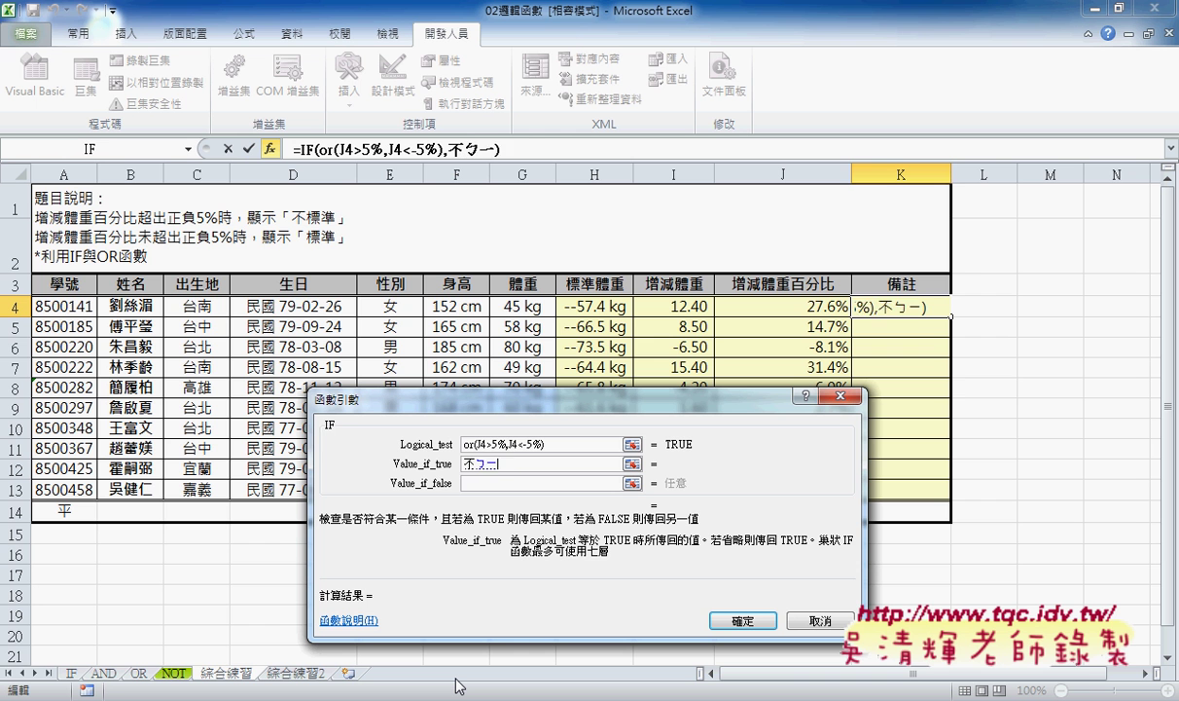
type("標準")
key("shift+Left")
key("shift+Left")
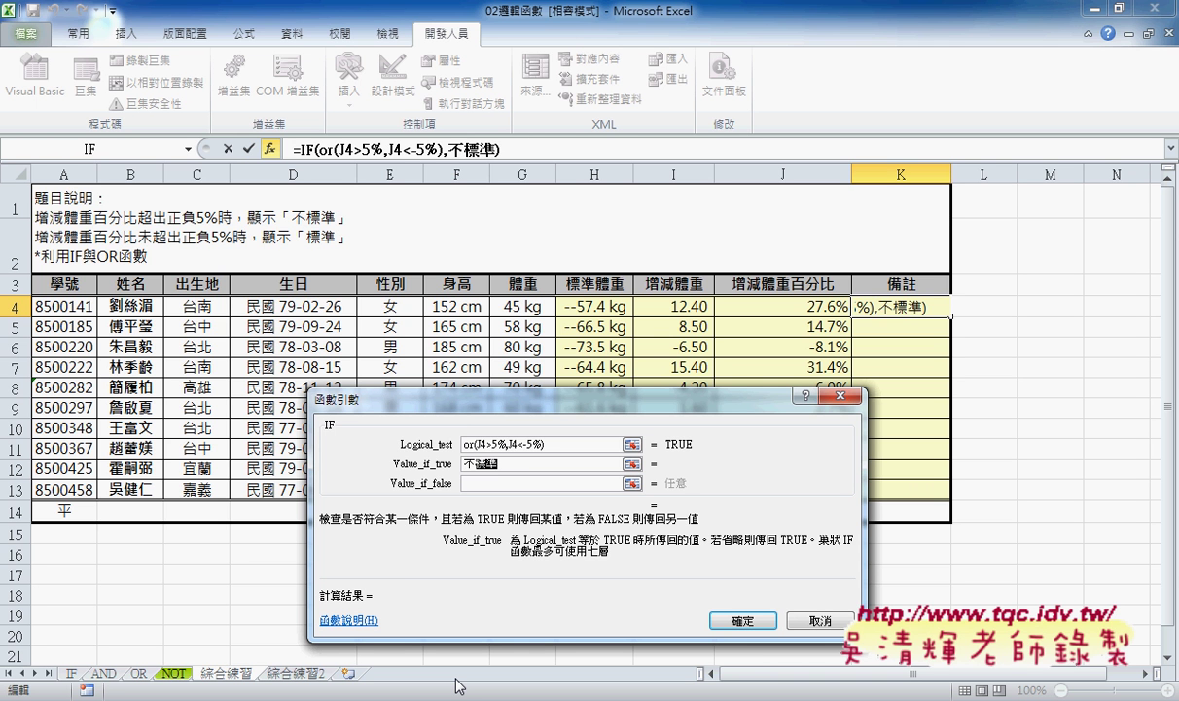
key("Tab")
type("標準")
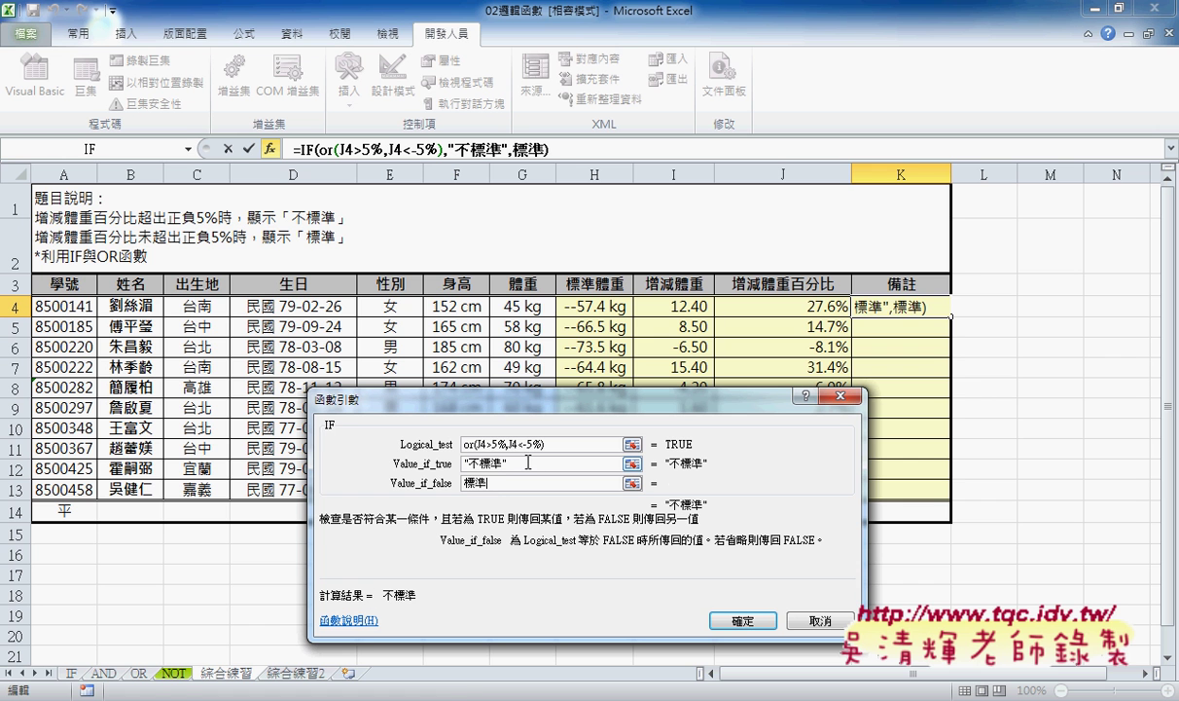
left_click(467, 465)
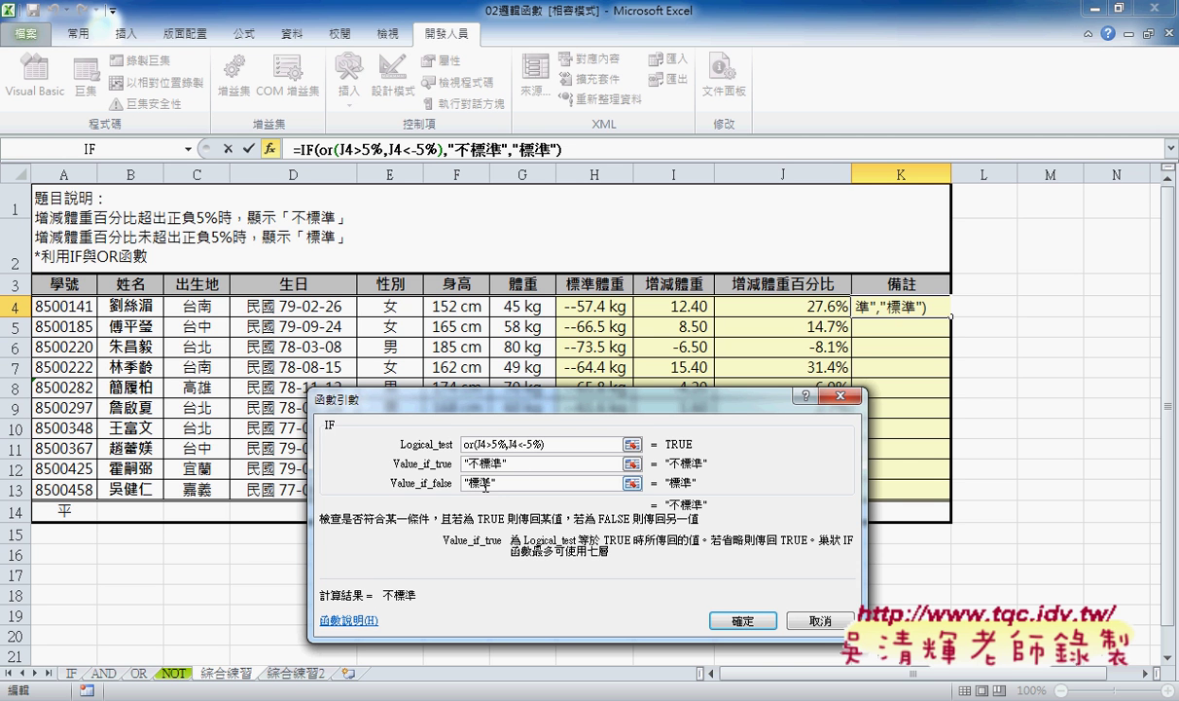
left_click(742, 621)
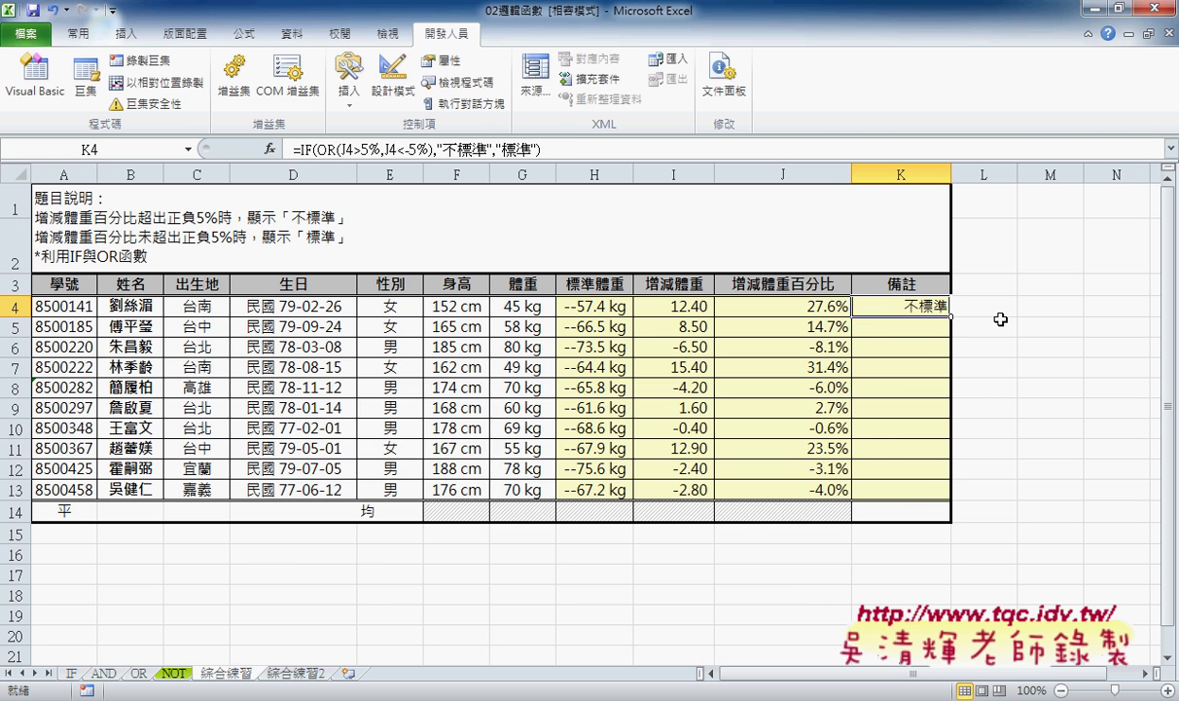
- Copy the K4 formula down through K13
mouse_move(950, 316)
left_mouse_down()
mouse_move(951, 495)
mouse_move(940, 489)
left_mouse_up()
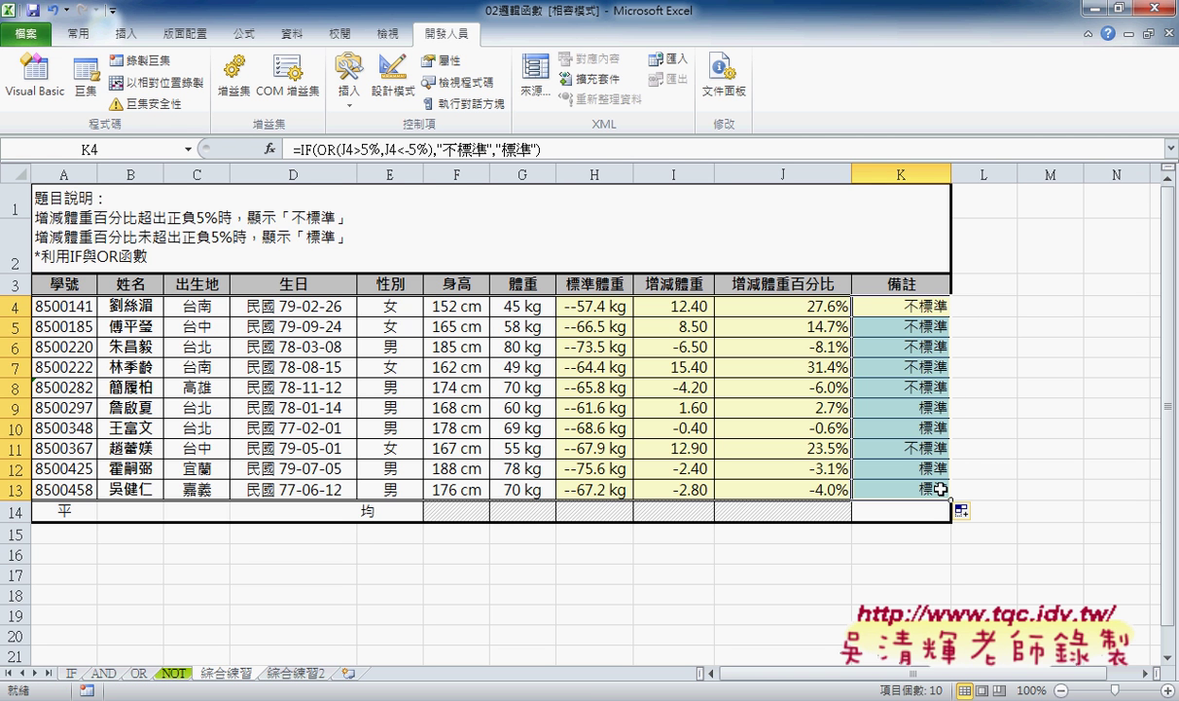
left_click(918, 305)
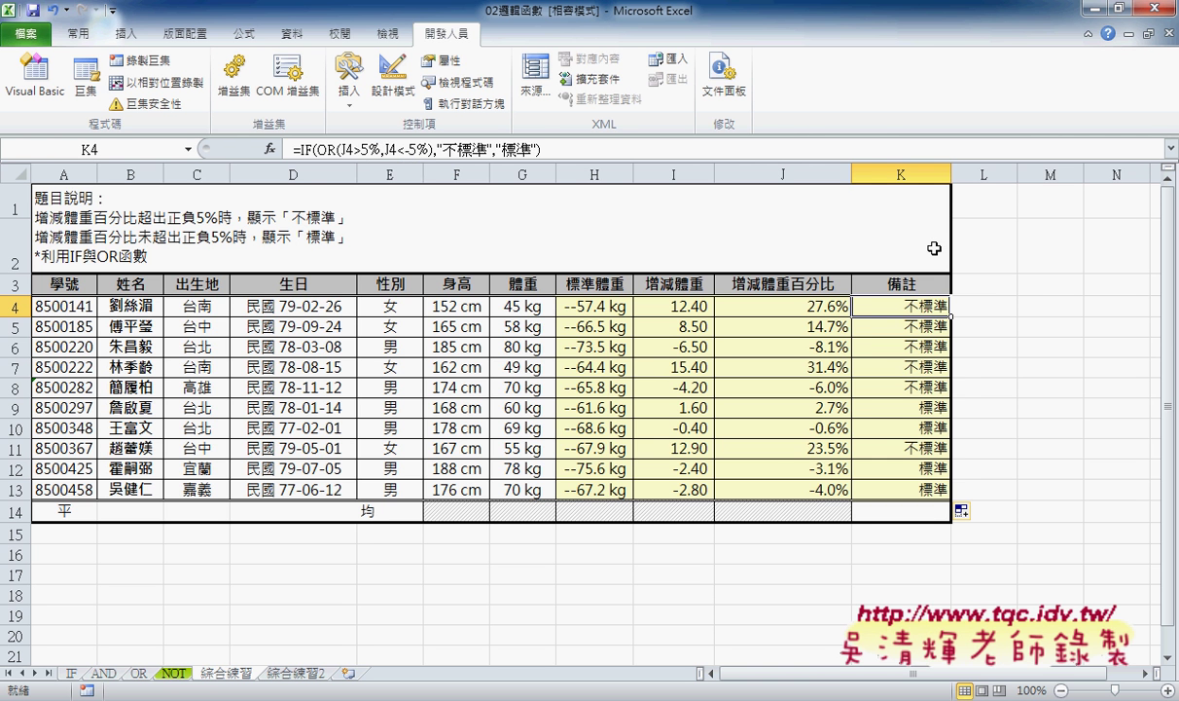
left_click(1015, 283)
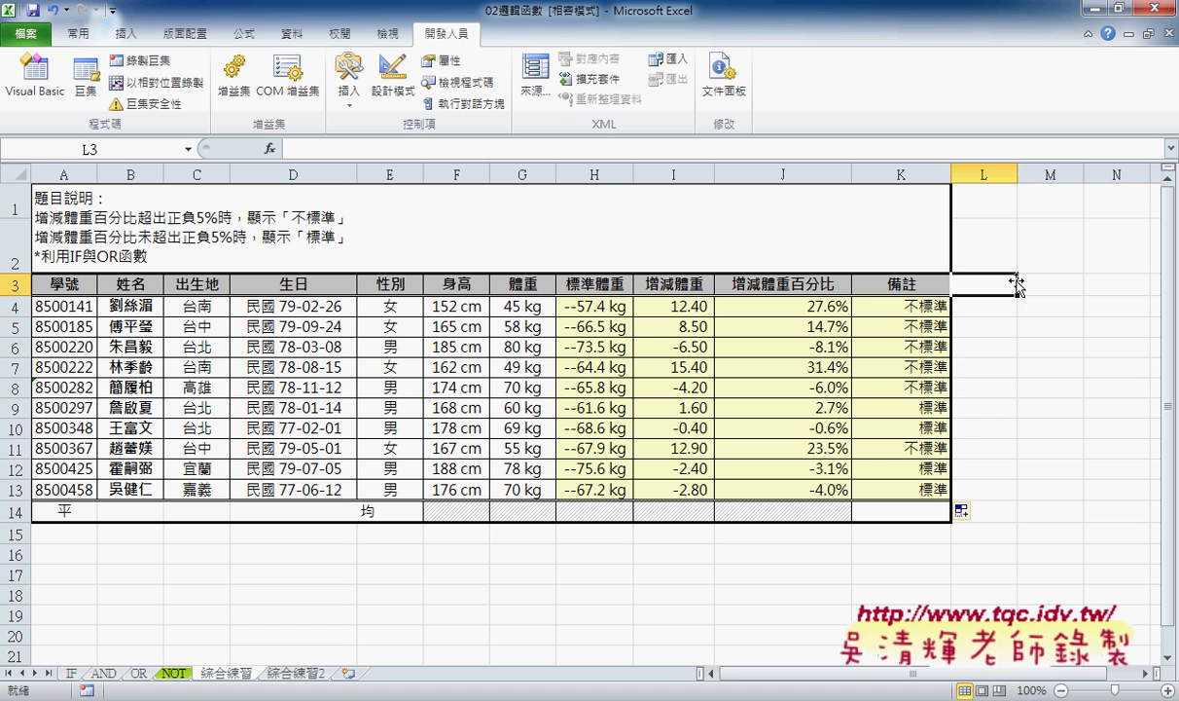
- Enter the header VBA in L3 and open Module1's code in the Visual Basic editor
type("VBA")
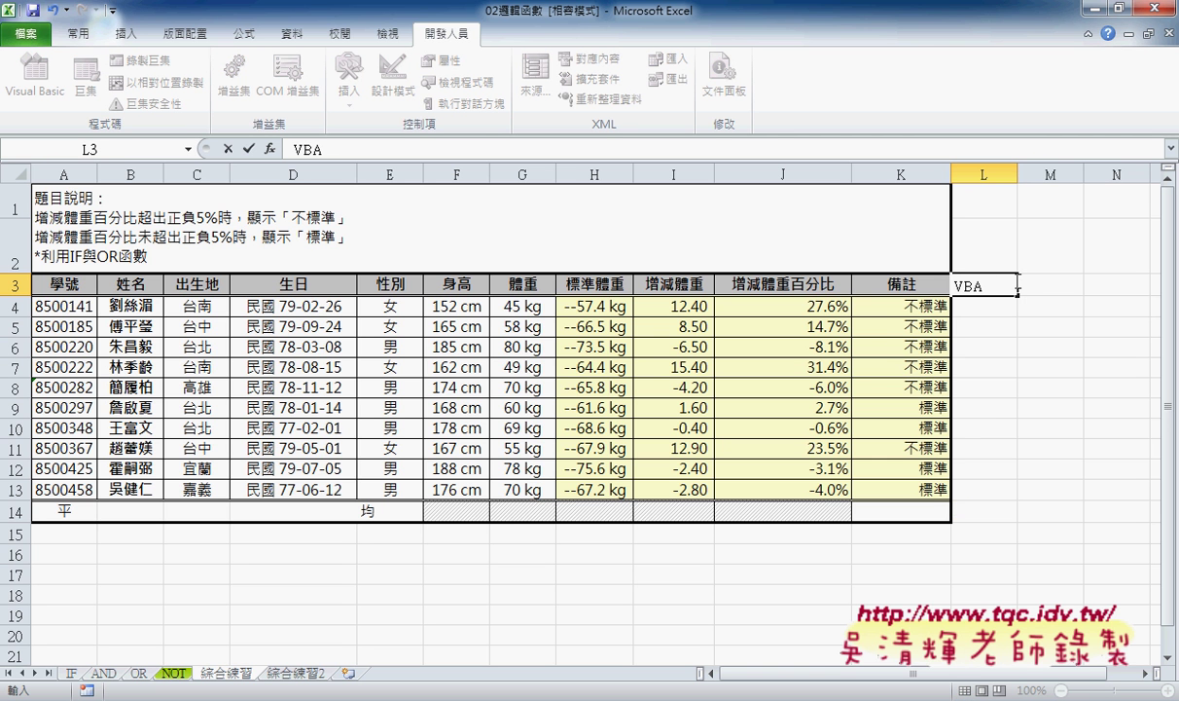
key("Return")
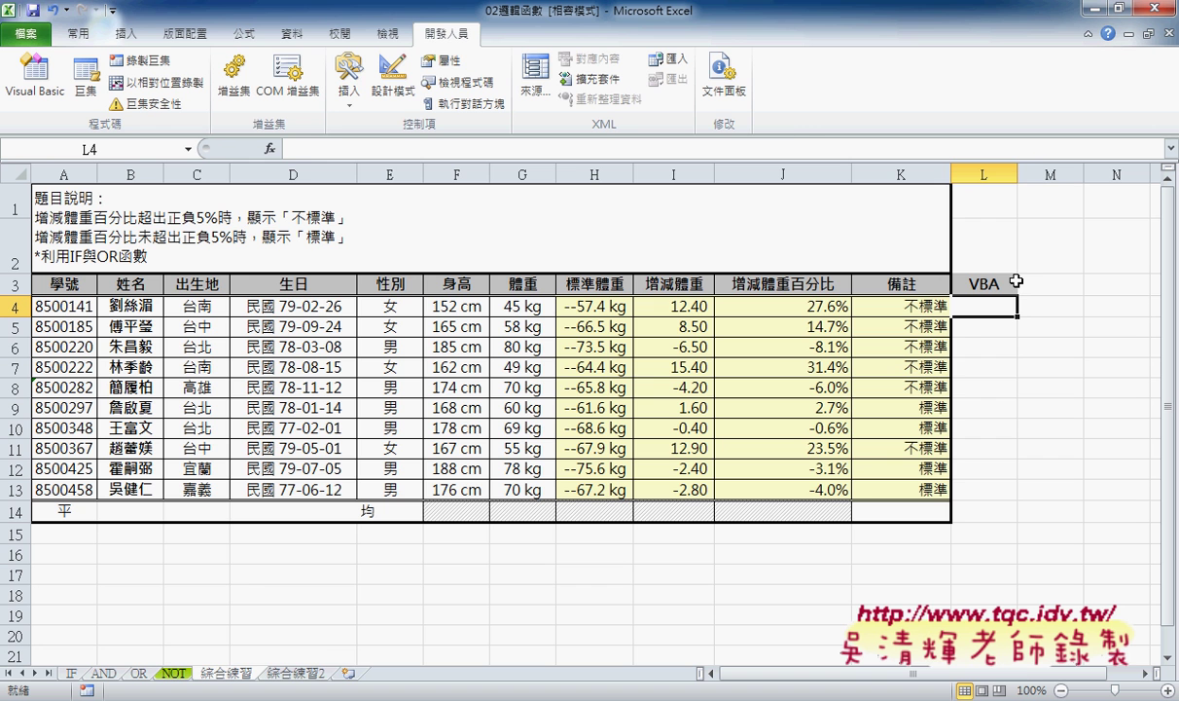
left_click(49, 100)
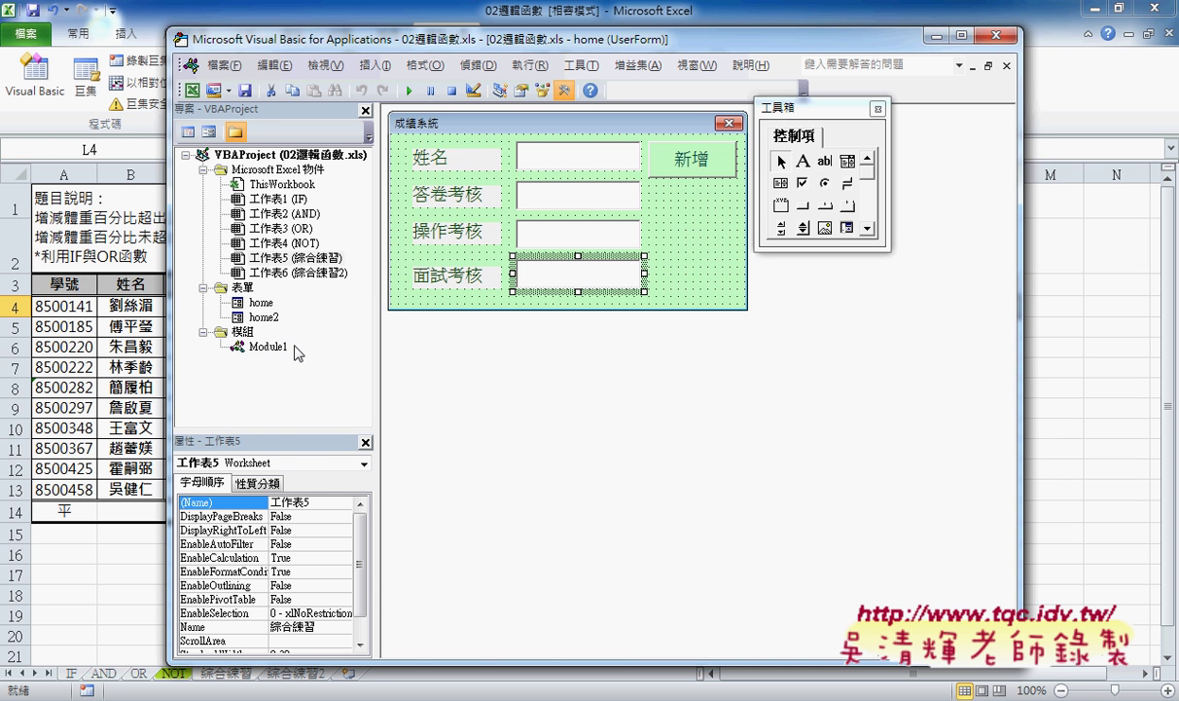
left_click(277, 348)
double_click(277, 347)
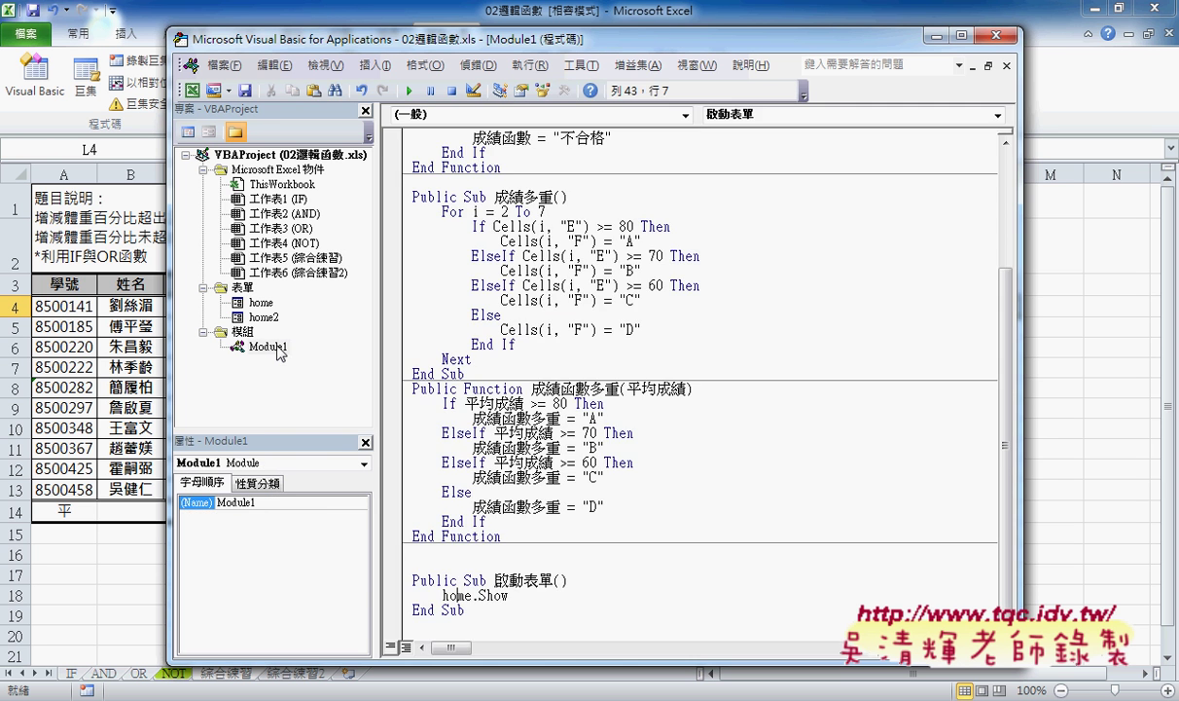
left_click(388, 69)
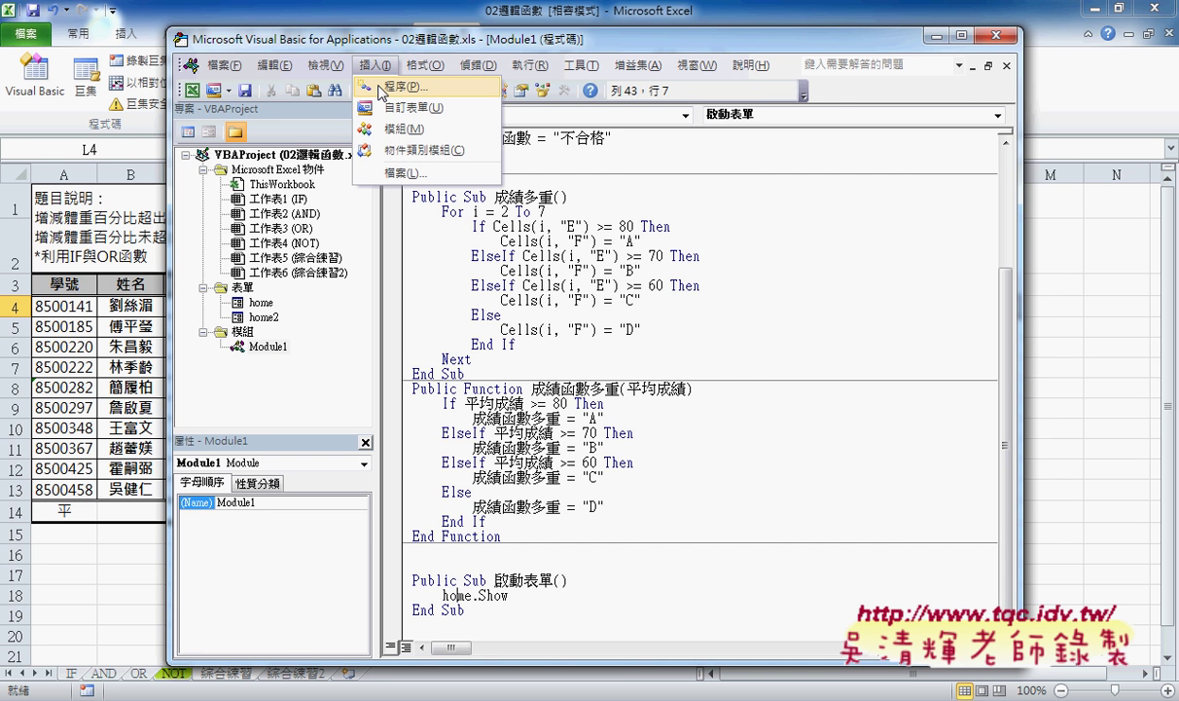
- Create a Public Sub procedure named 增減體重 in Module1 via Insert > Procedure
left_click(382, 87)
type("ㄉㄥ")
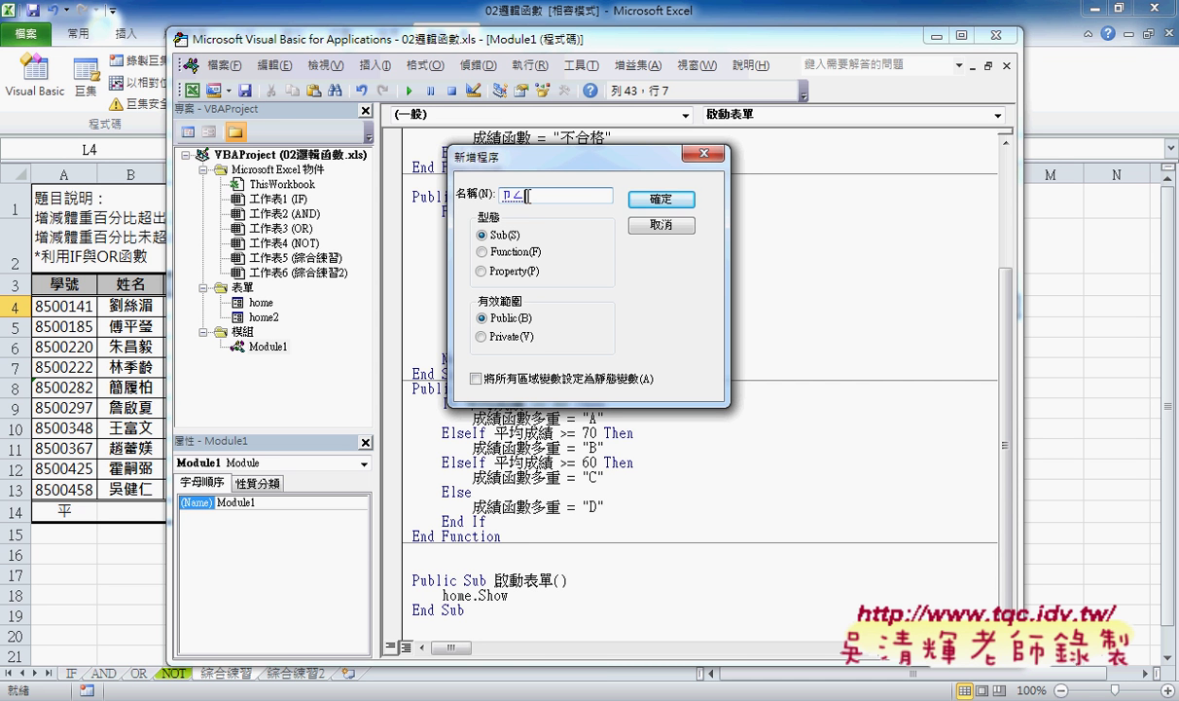
type("曾ㄐㄧ減")
type("體ㄓㄨㄥ重")
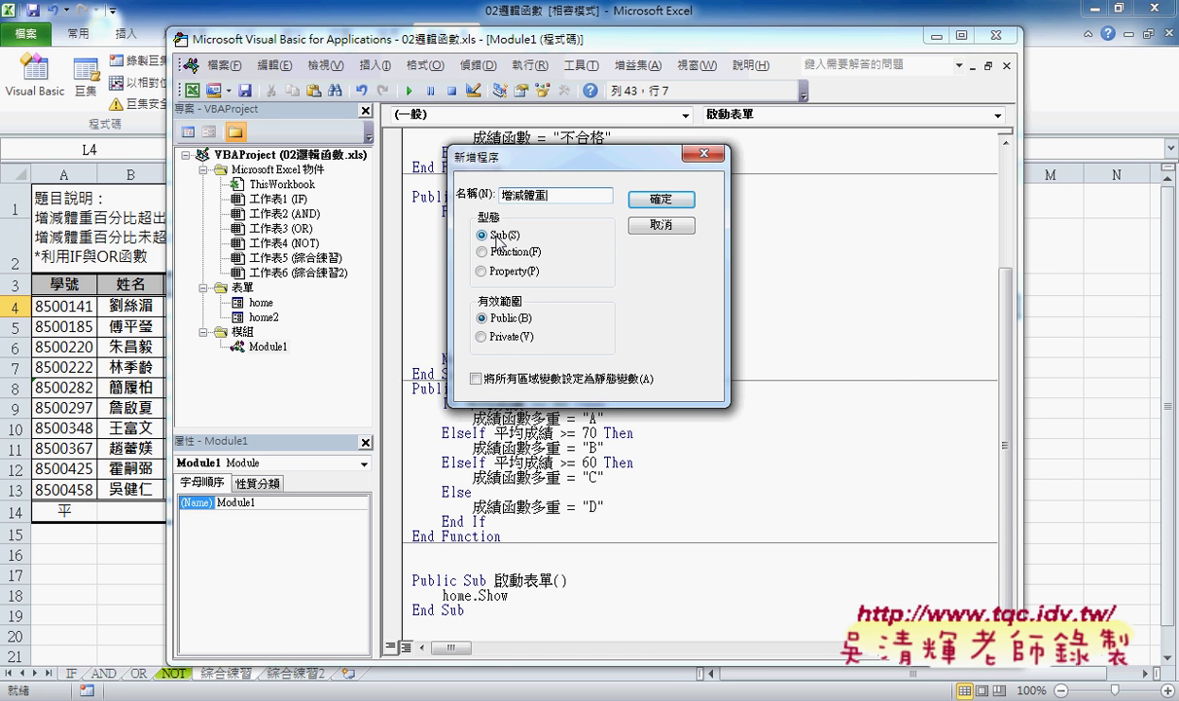
left_click(660, 200)
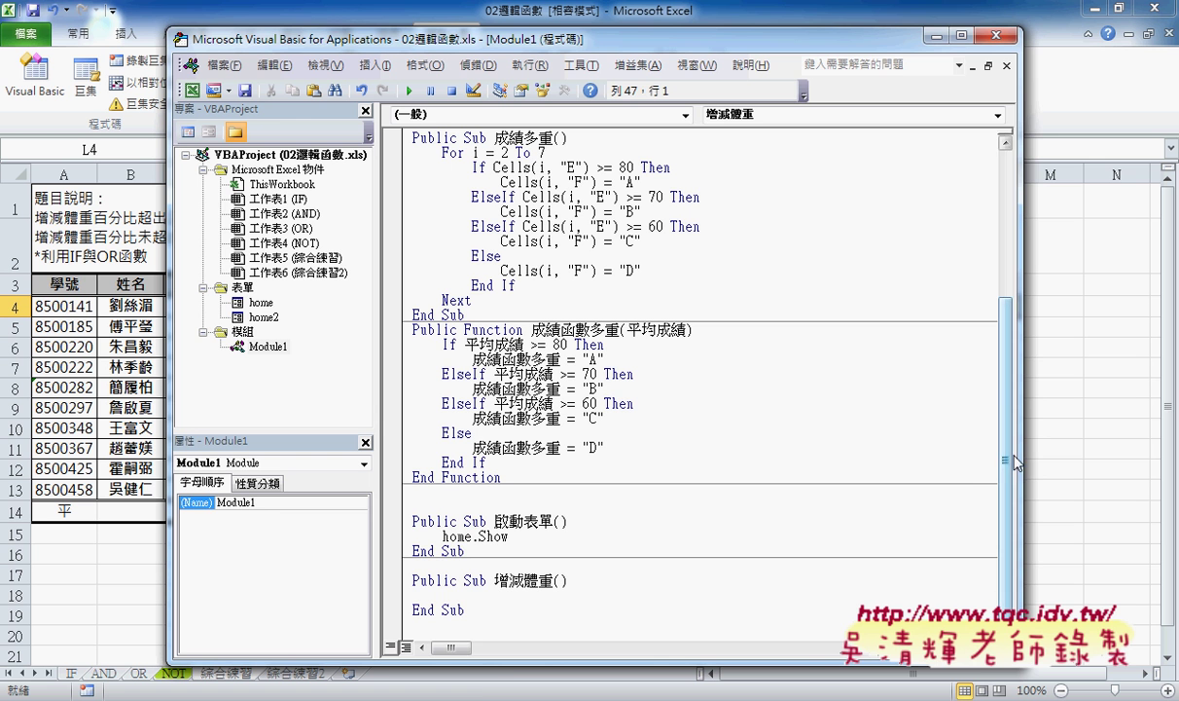
- Narrow the editor to show column J and write a For i = 4 To 13 … Next loop
left_click_drag(1015, 462, 762, 420)
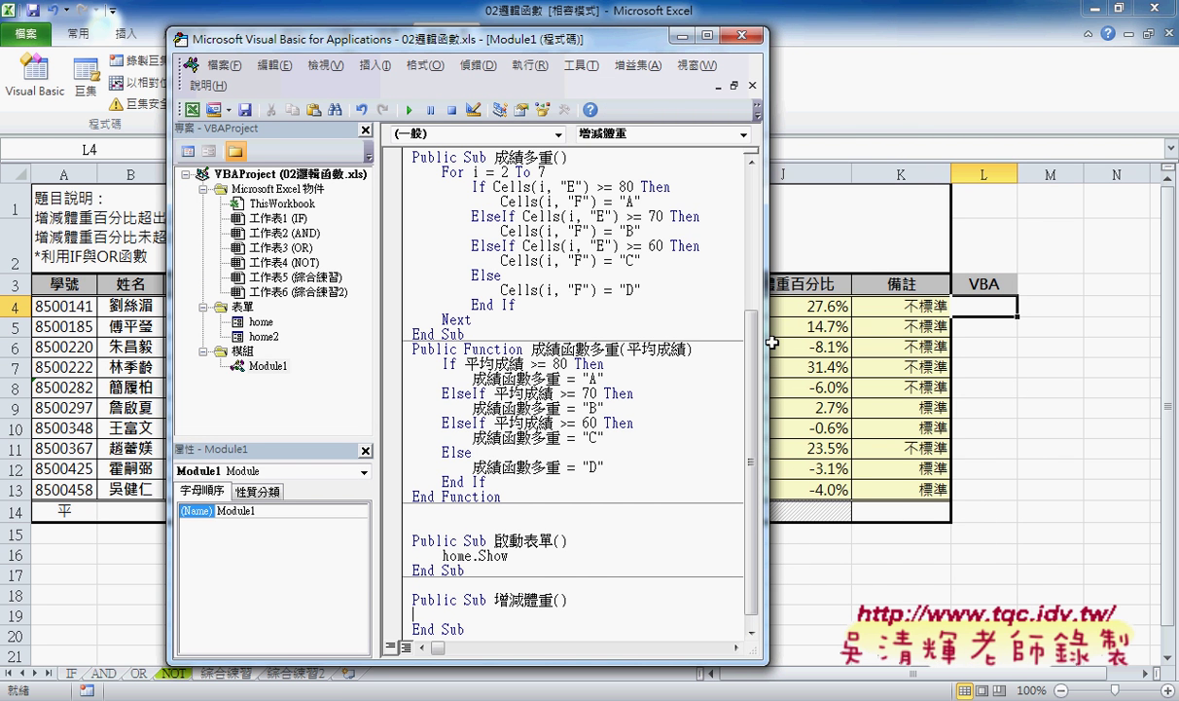
left_click_drag(771, 342, 745, 331)
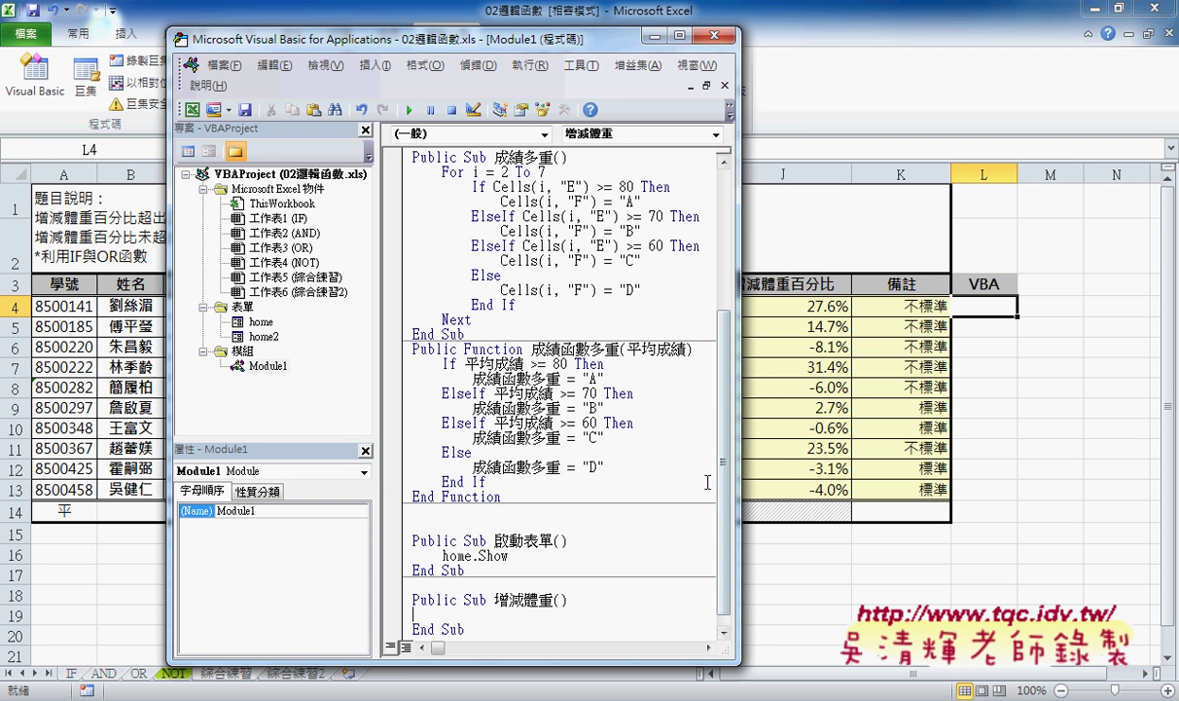
scroll(691, 491, "down", 1)
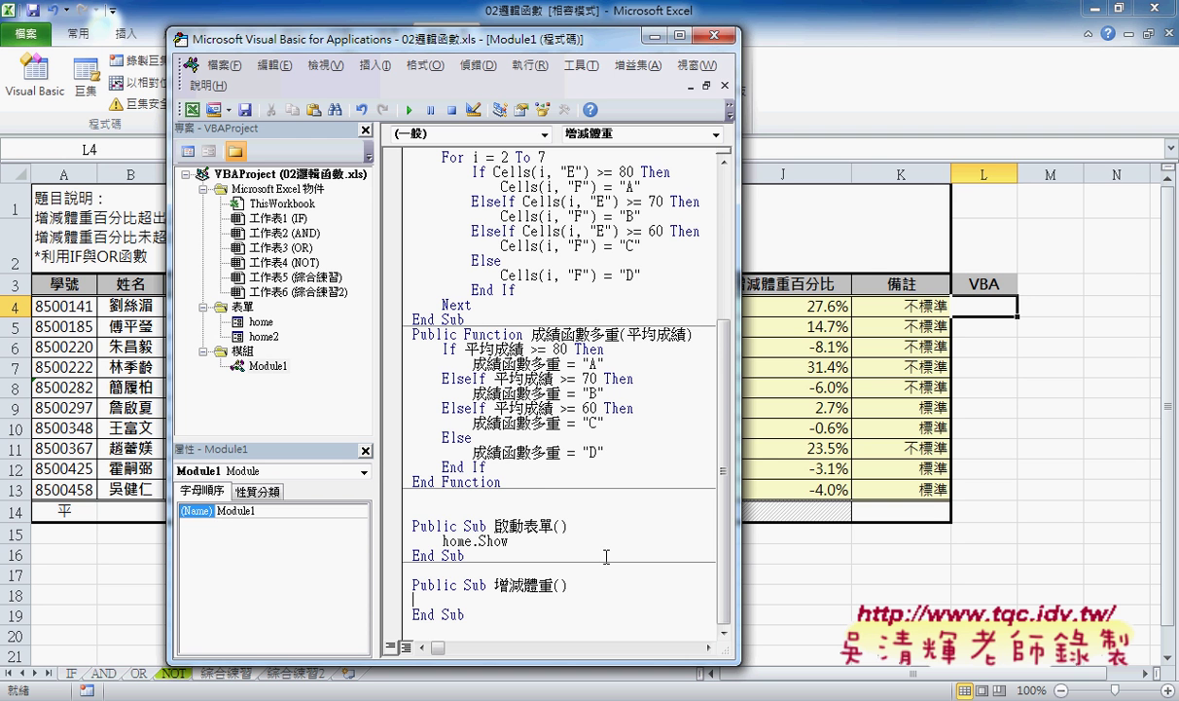
key("Tab")
type("ㄈ")
key("Escape")
type("for")
type(" i=")
type("4 to ")
type("13")
key("Return")
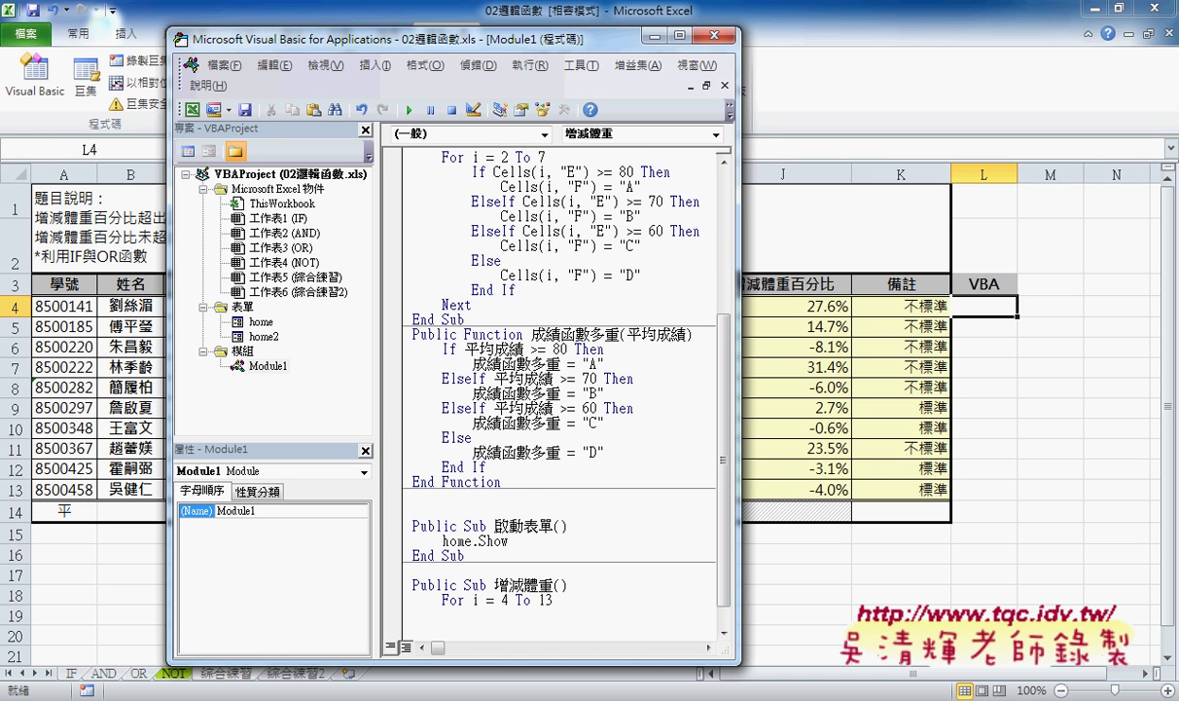
type("next")
key("Up")
key("End")
key("Return")
key("Tab")
- Inside the loop, write If Cells(i,"J") > 0.05 Or Cells(i,"J") < -0.05 Then
scroll(725, 479, "down", 1)
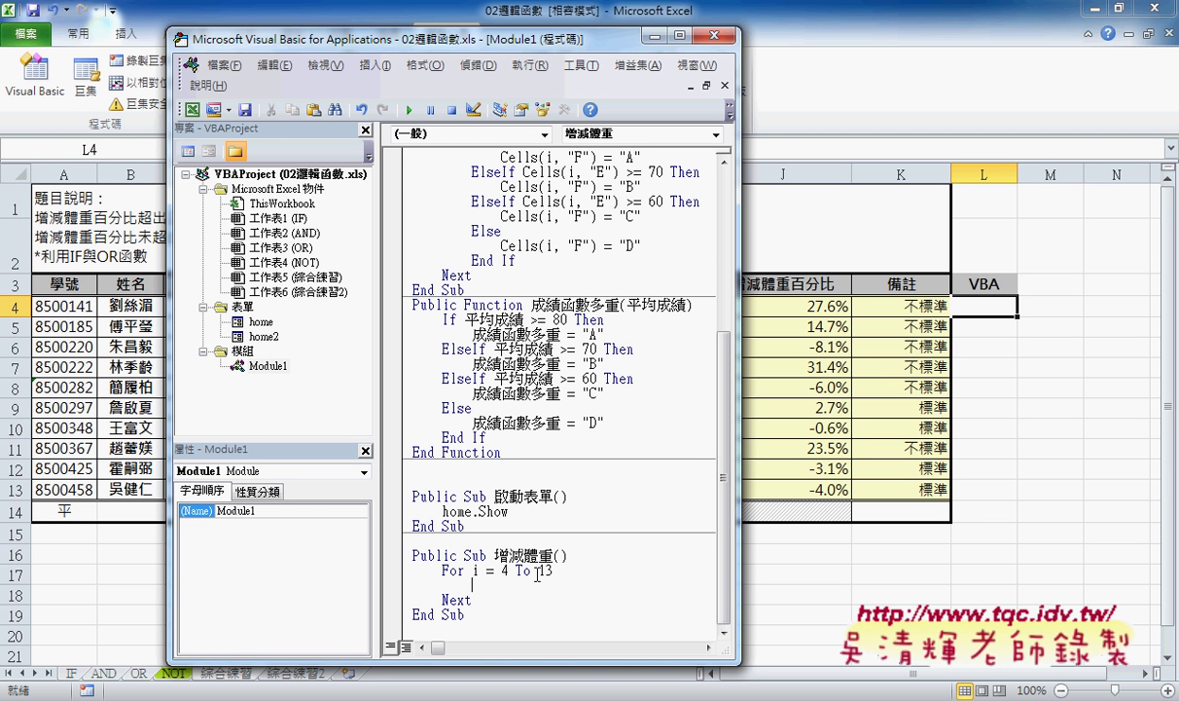
type("i")
type("f")
type("cells")
type("(i")
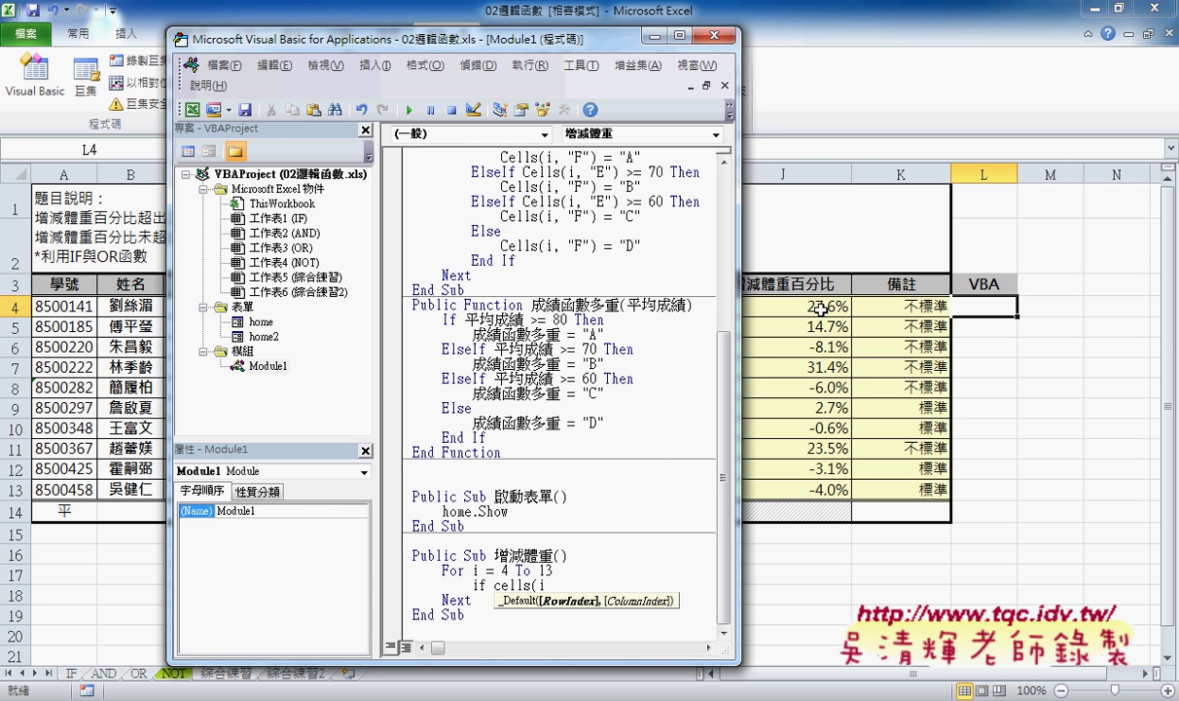
type(",\"J\"")
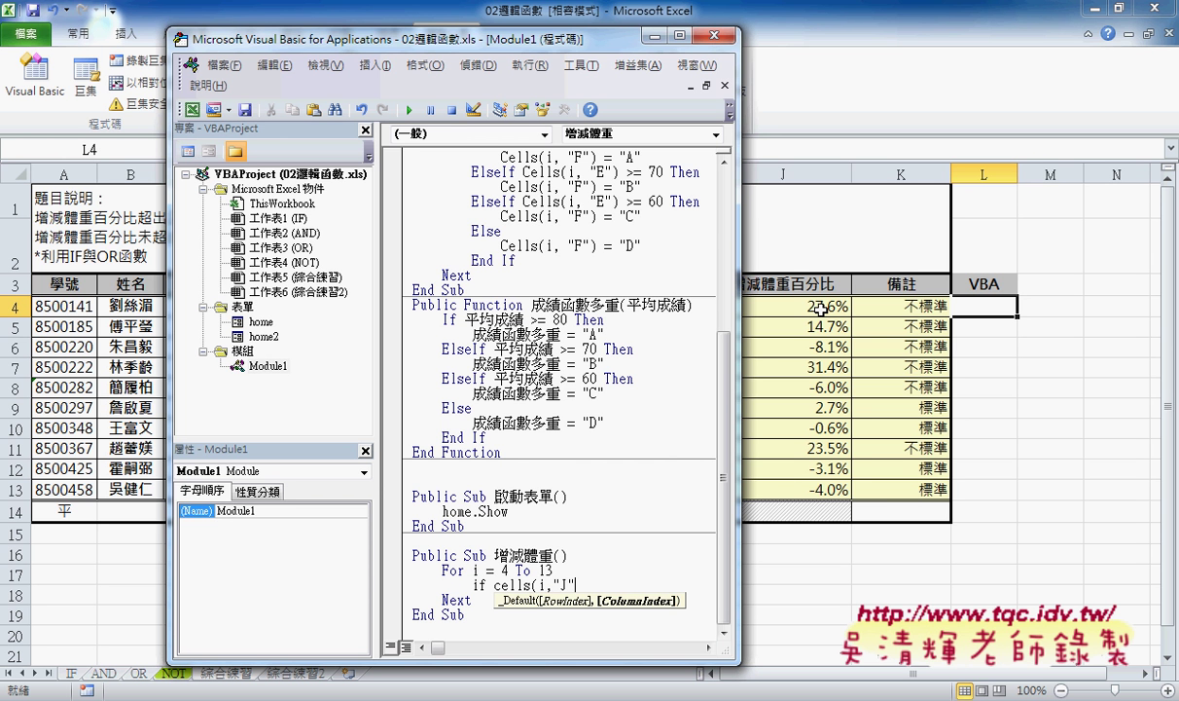
type(")")
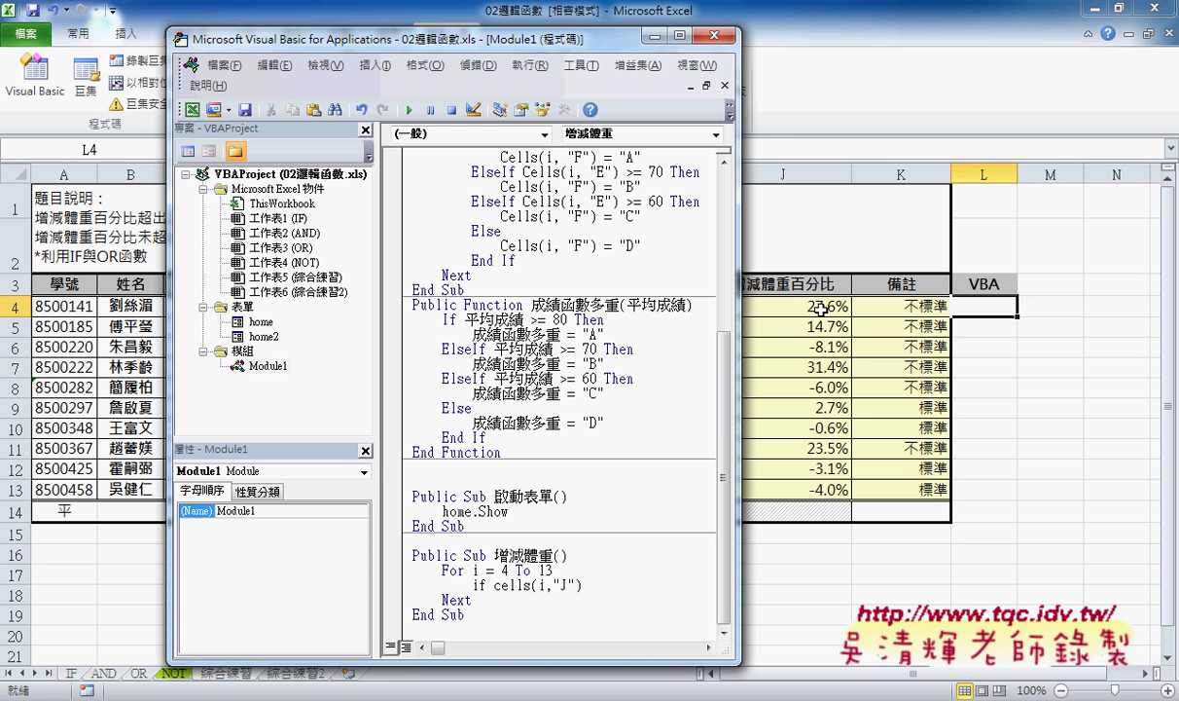
type(">")
type("5")
type("%")
key("shift+Left")
key("shift+Left")
key("BackSpace")
type("0.05")
type(" or")
left_click_drag(494, 585, 620, 590)
key("ctrl+c")
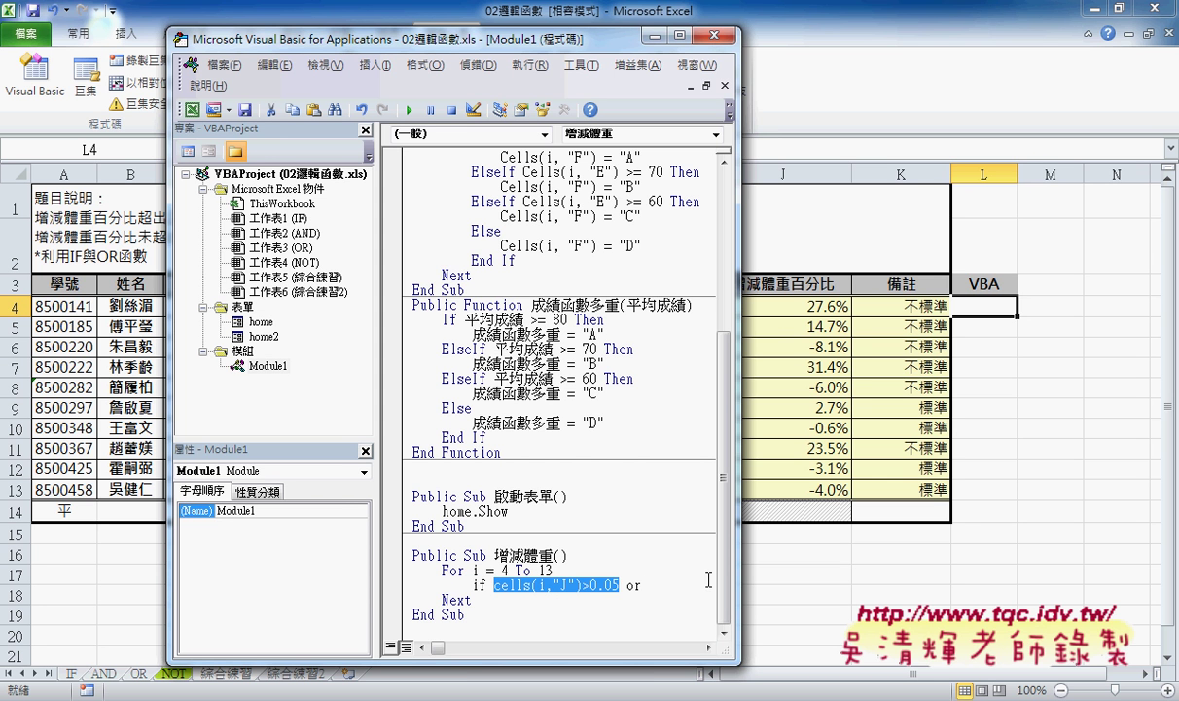
left_click(675, 584)
key("ctrl+v")
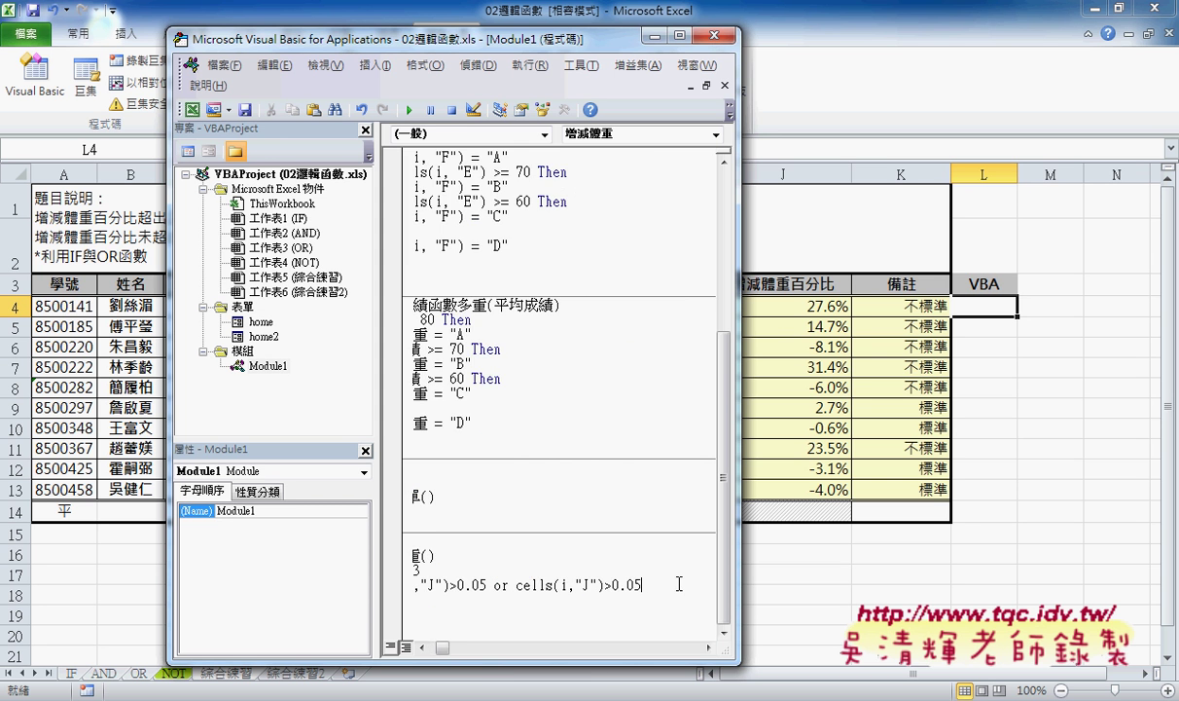
left_click(611, 585)
type("-")
key("Left")
key("shift+Left")
type("<")
key("End")
type("then")
key("Return")
key("Return")
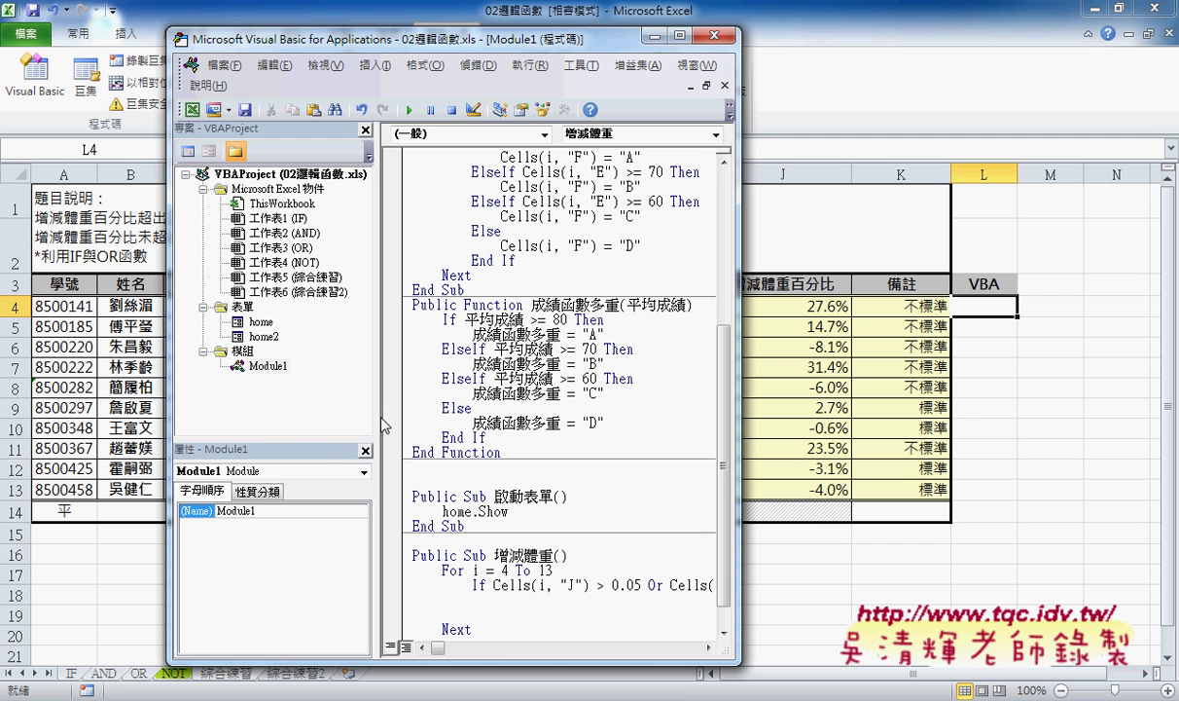
- Close the If block with End If, indent its empty body line, and select Cells(i, "J")
left_click_drag(373, 409, 199, 386)
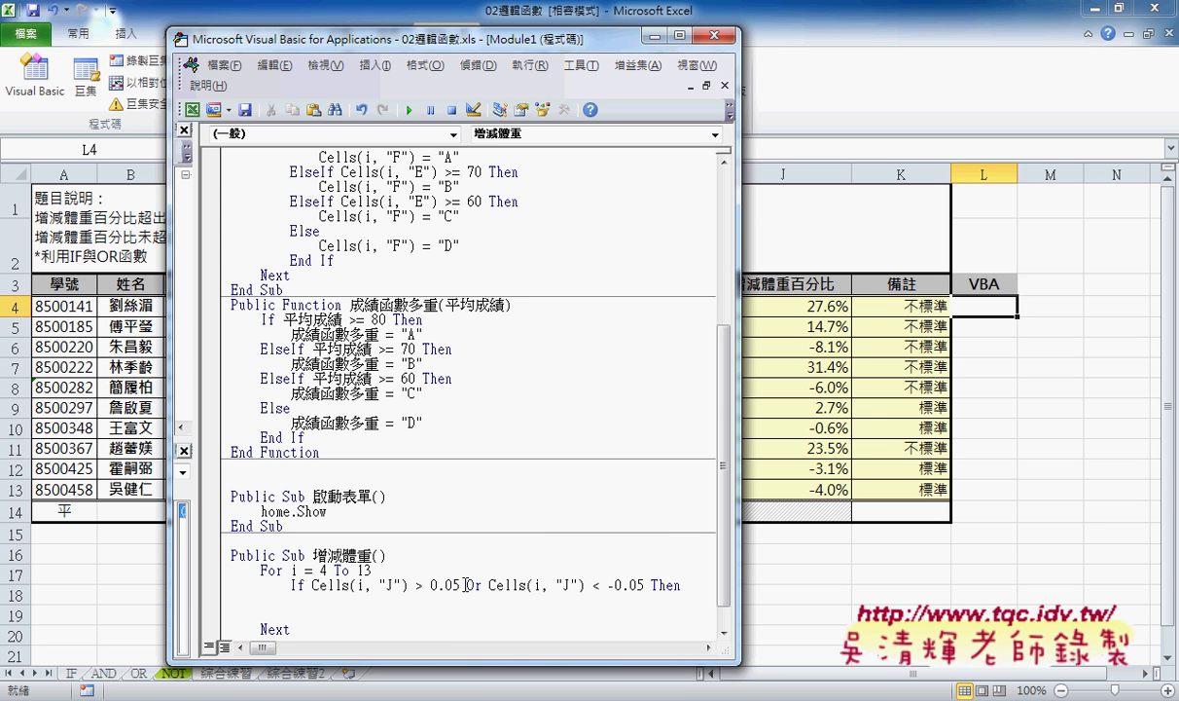
type("e")
type("nd i")
type("f")
key("Up")
scroll(295, 579, "down", 1)
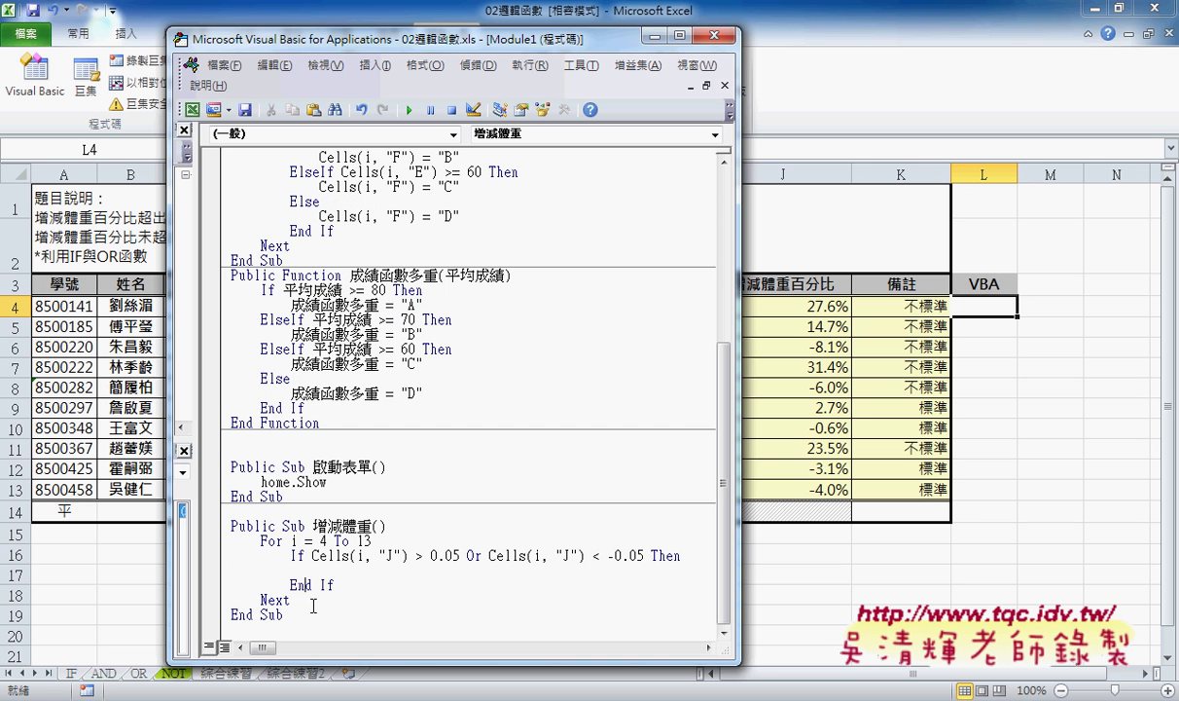
left_click_drag(292, 556, 260, 556)
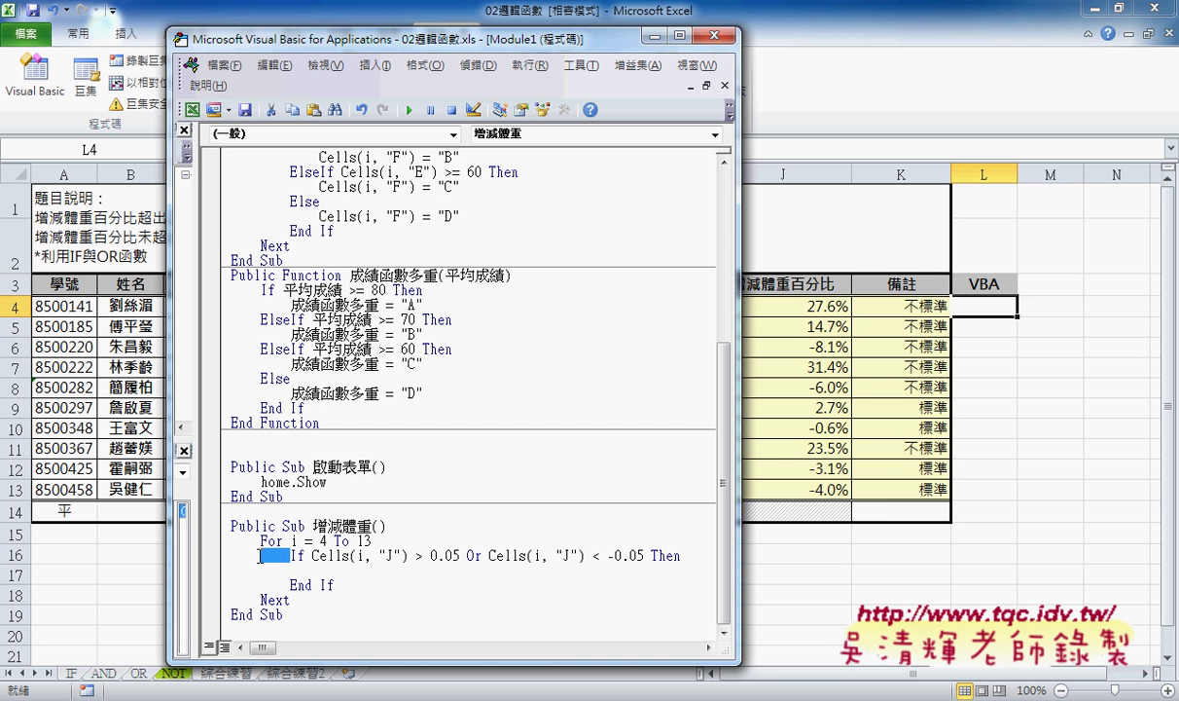
left_click(265, 538)
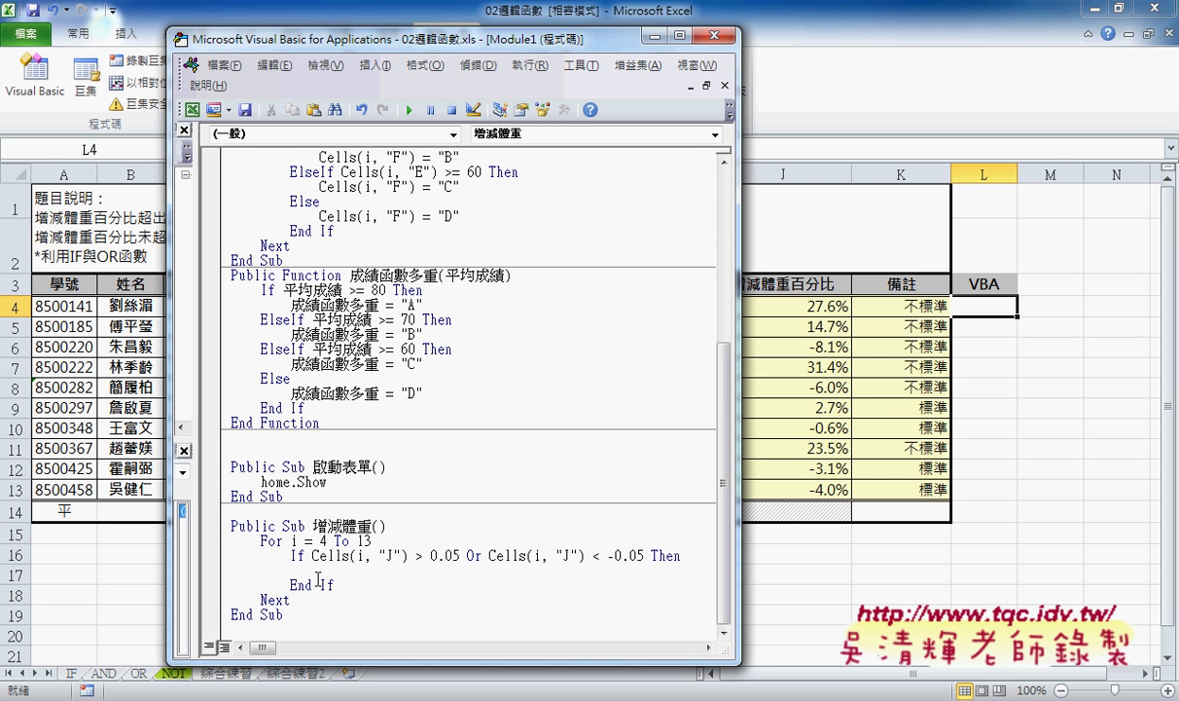
left_click(317, 569)
key("Tab")
mouse_move(311, 555)
left_mouse_down()
mouse_move(407, 556)
mouse_move(311, 555)
left_mouse_up()
- Write Cells(i,"L") = "不標準" as the body of the If branch
key("ctrl+c")
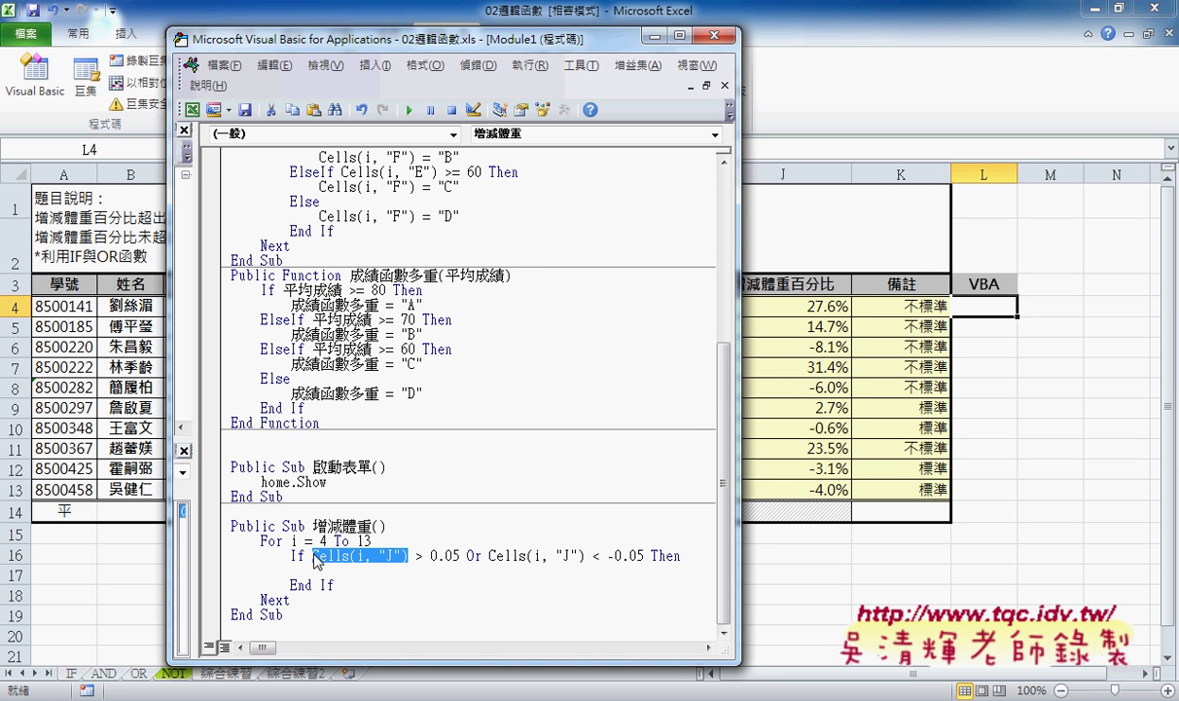
left_click(374, 572)
key("ctrl+v")
double_click(397, 570)
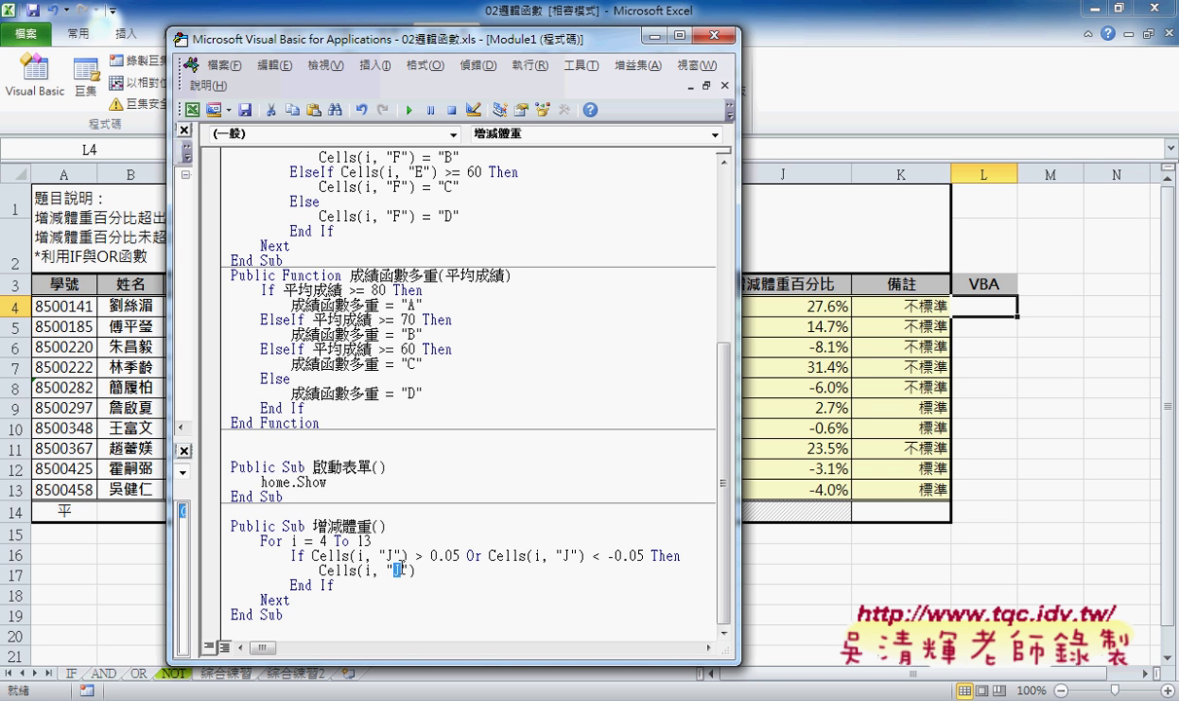
type("L")
key("End")
type("=")
type("\"\"")
type("不標")
type("準")
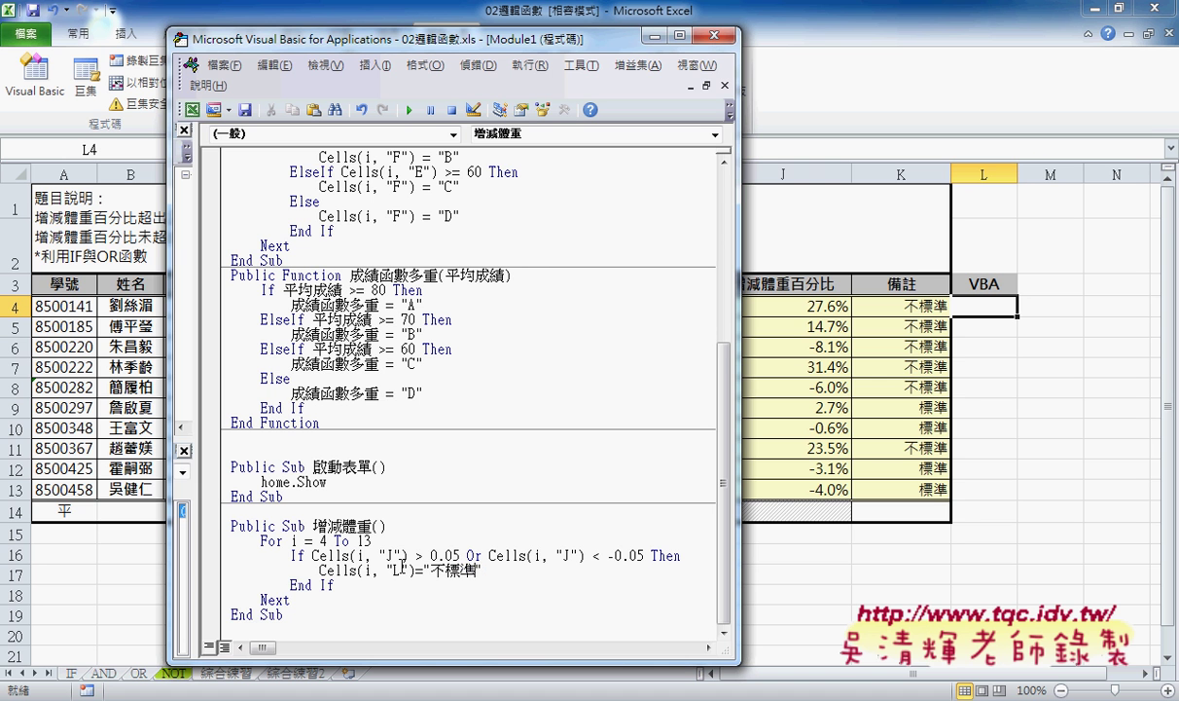
key("End")
key("Return")
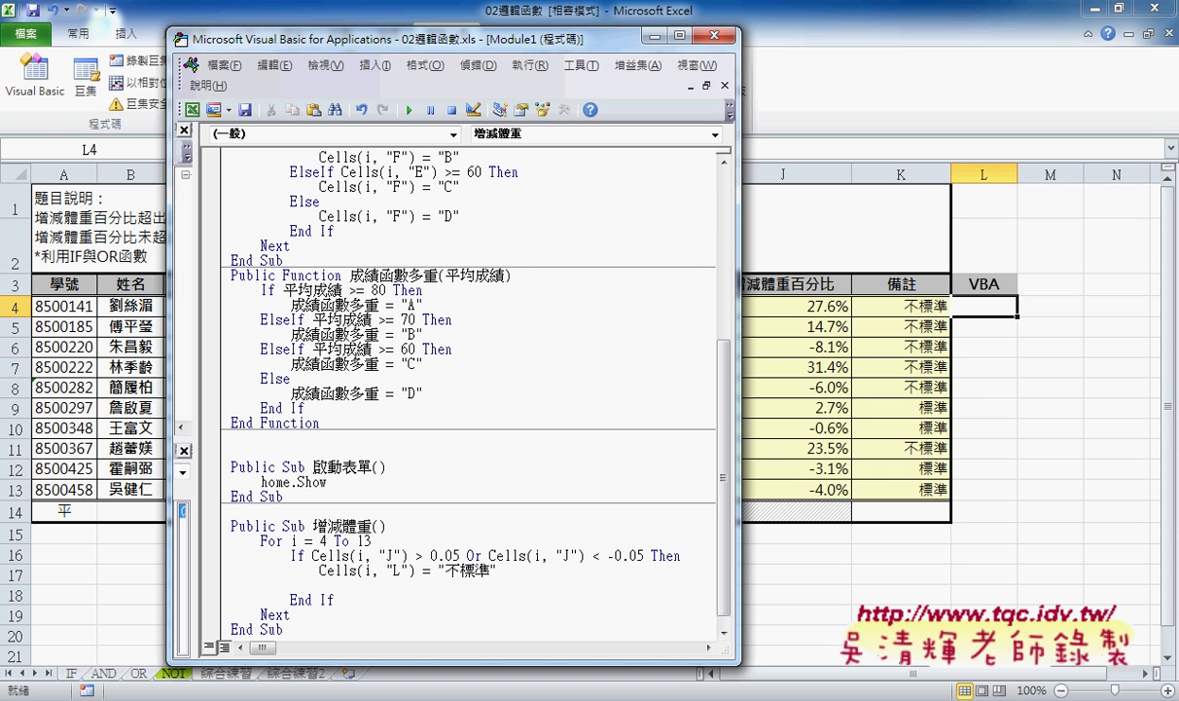
- Add an Else branch setting Cells(i,"L") = "標準"
type("else")
key("Return")
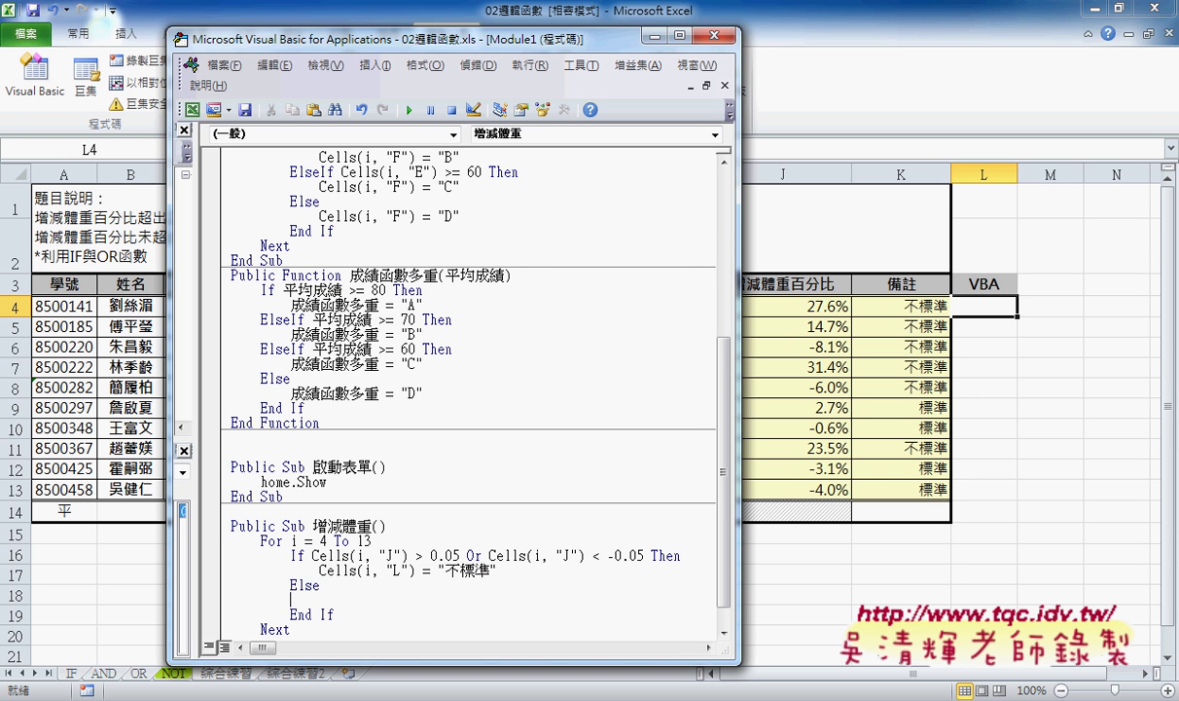
left_click_drag(319, 569, 497, 571)
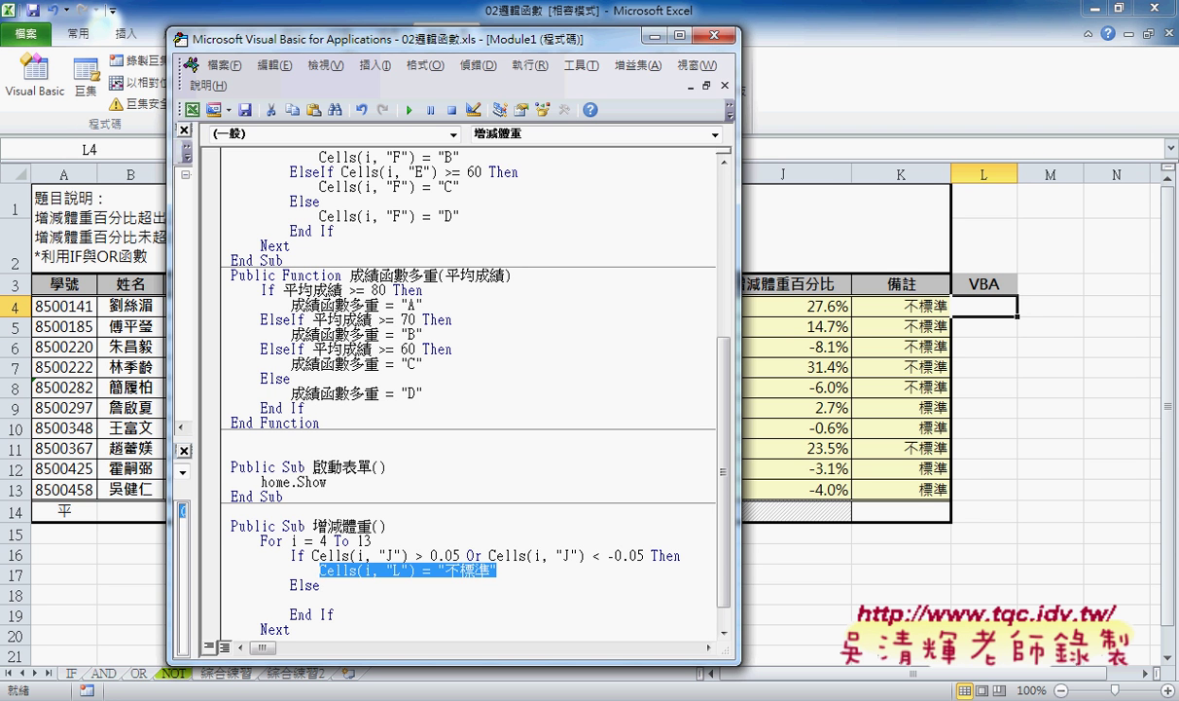
key("ctrl+c")
left_click(319, 599)
key("ctrl+v")
key("Left")
key("Left")
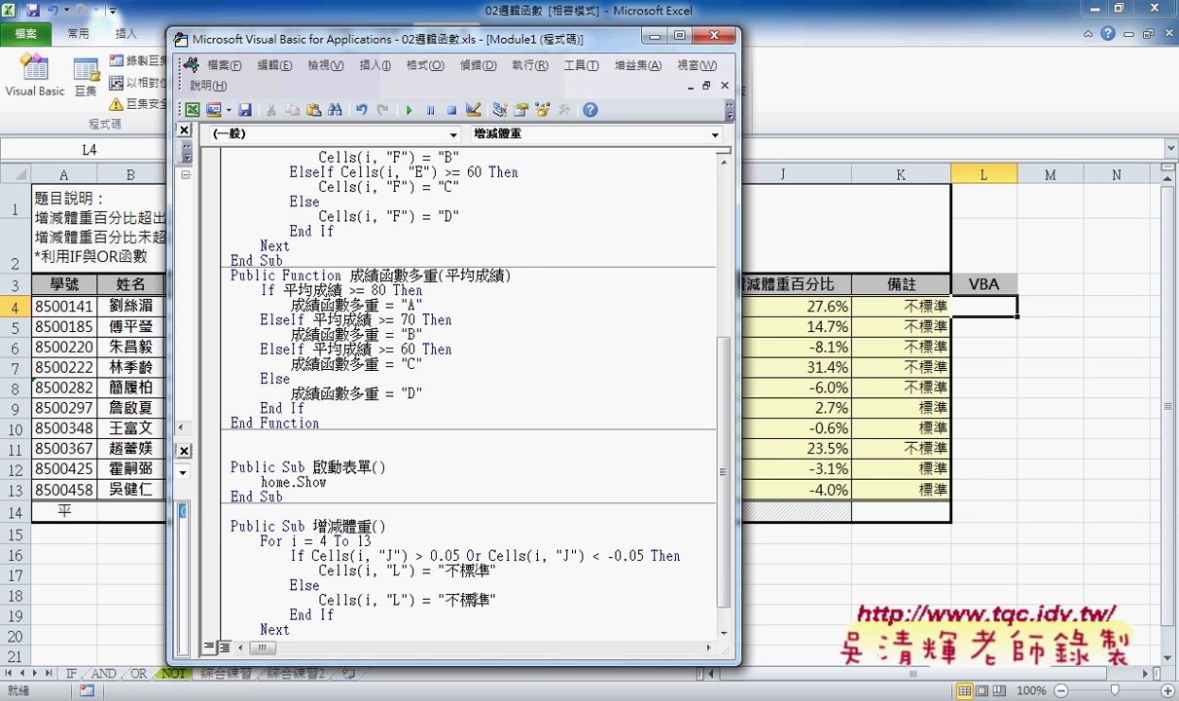
key("Left")
key("shift+Left")
key("Delete")
- Make the code window taller to show End Sub and place the caret inside 增減體重
left_click(472, 304)
key("Down")
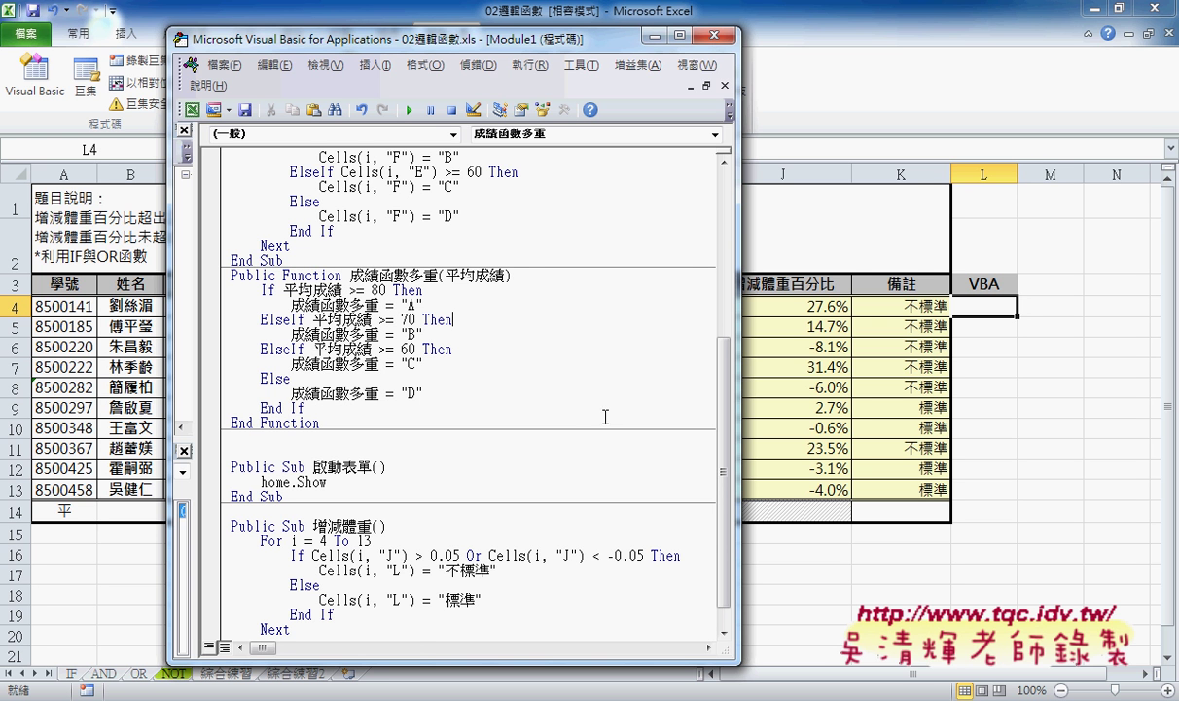
left_click_drag(421, 666, 421, 680)
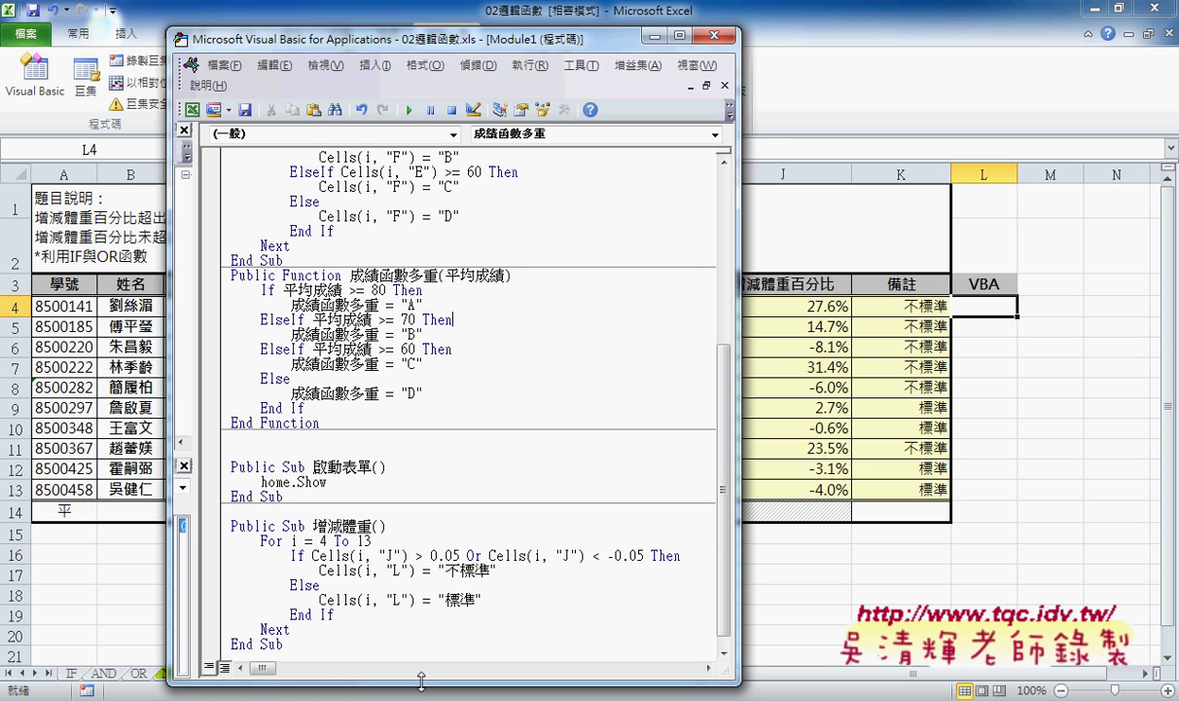
left_click(290, 556)
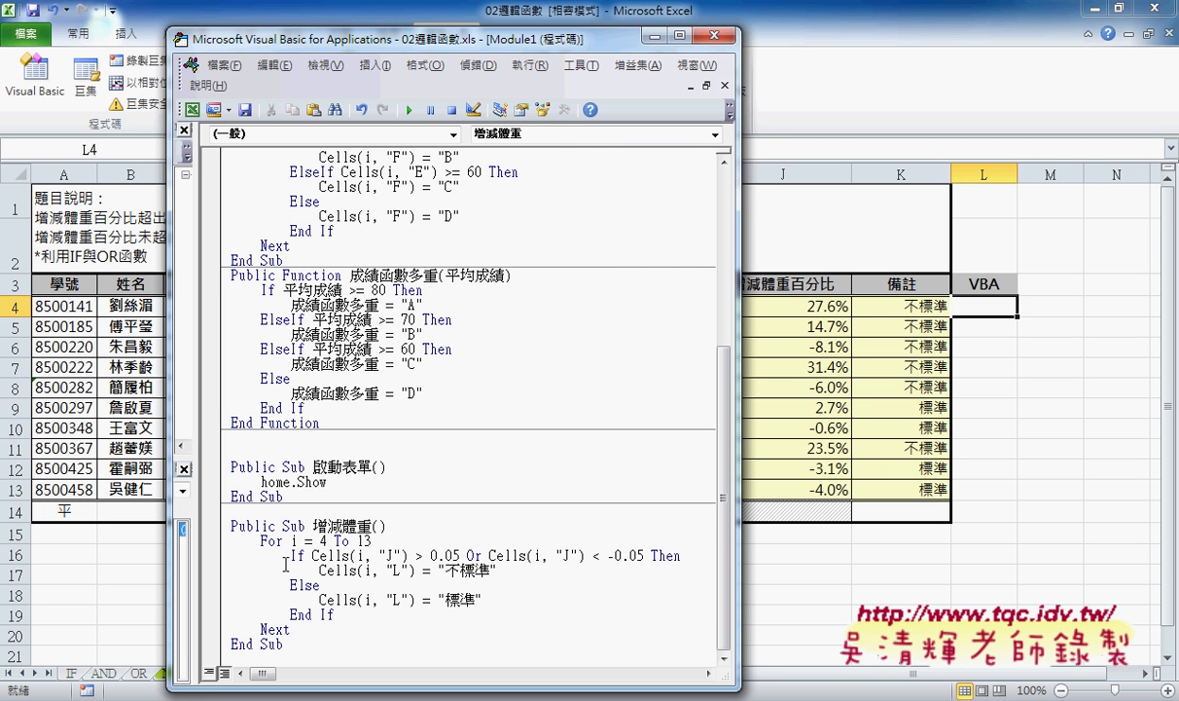
key("Up")
- Run 增減體重 to fill L4:L13 with 不標準 or 標準, then return to cell M3
key("Left")
key("Left")
key("Left")
left_click(410, 110)
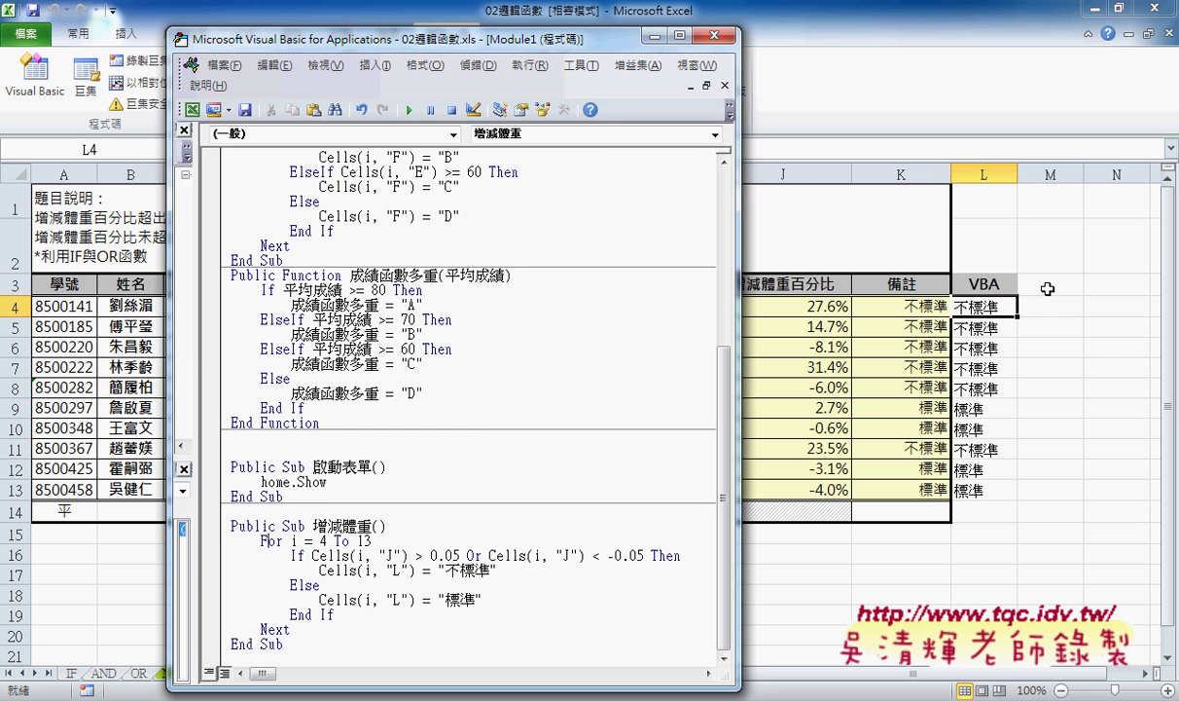
left_click(1048, 287)
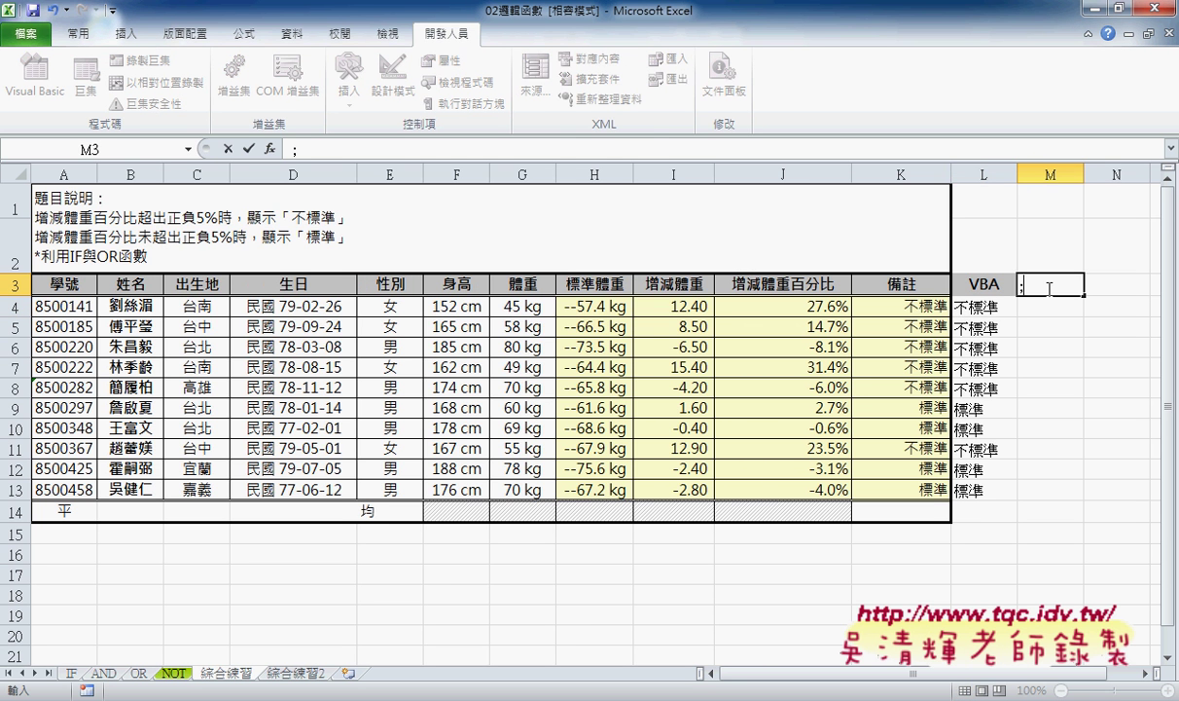
- Enter the header 自訂函數 in M3 and open Insert Function for M4
type(";4")
key("BackSpace")
key("BackSpace")
type("ㄥˋ")
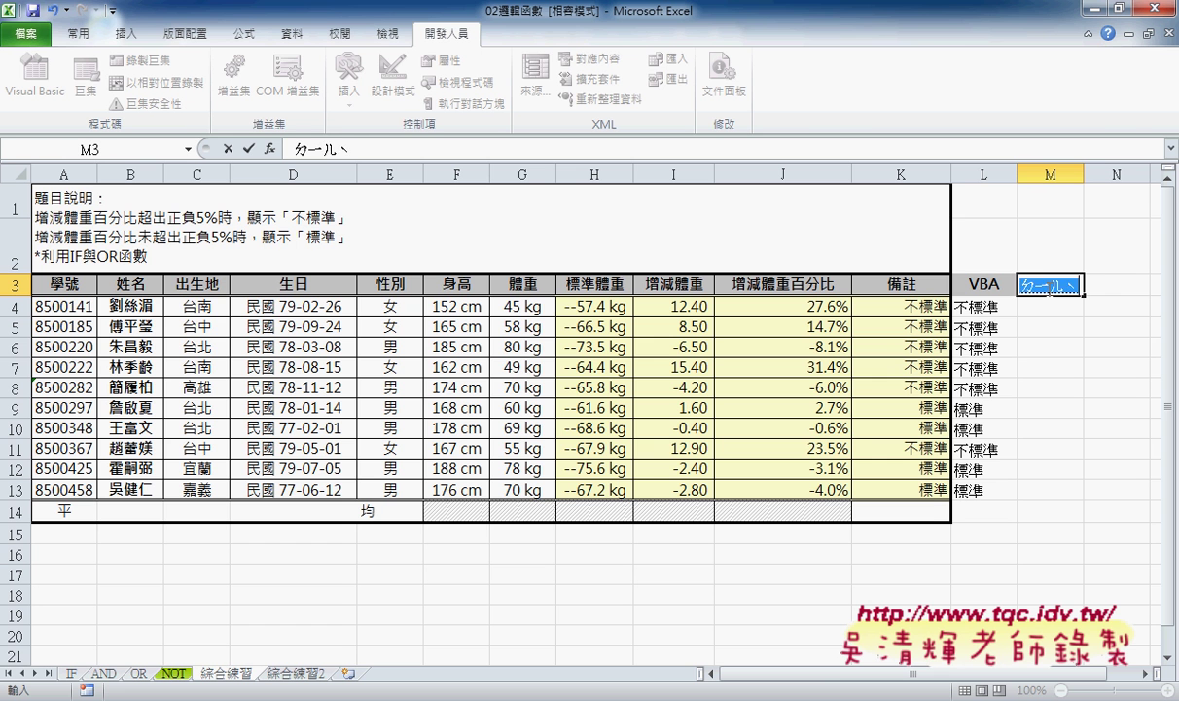
key("Escape")
type("自訂")
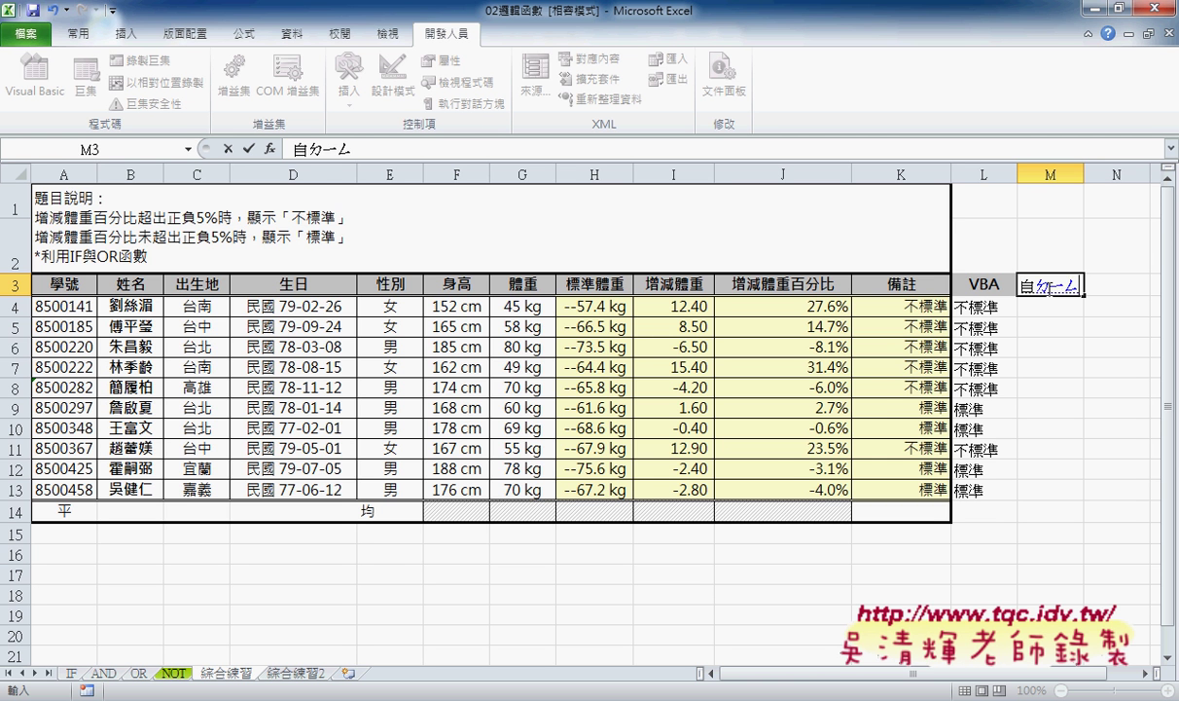
type("函數")
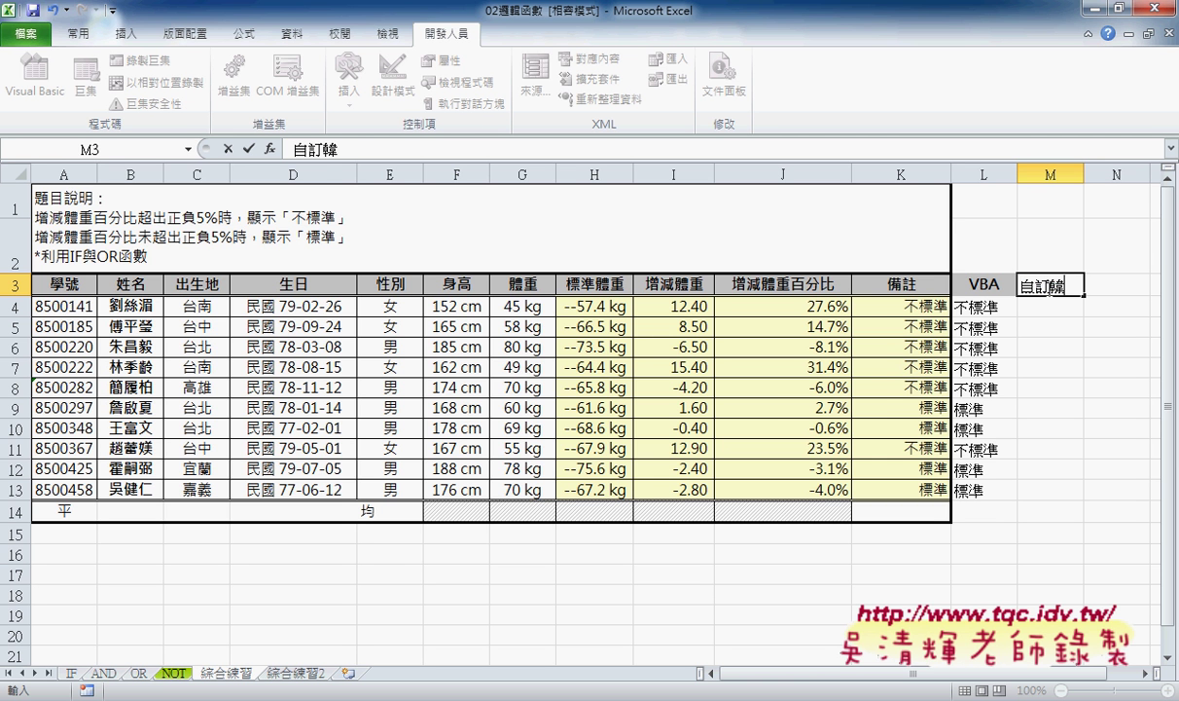
key("Return")
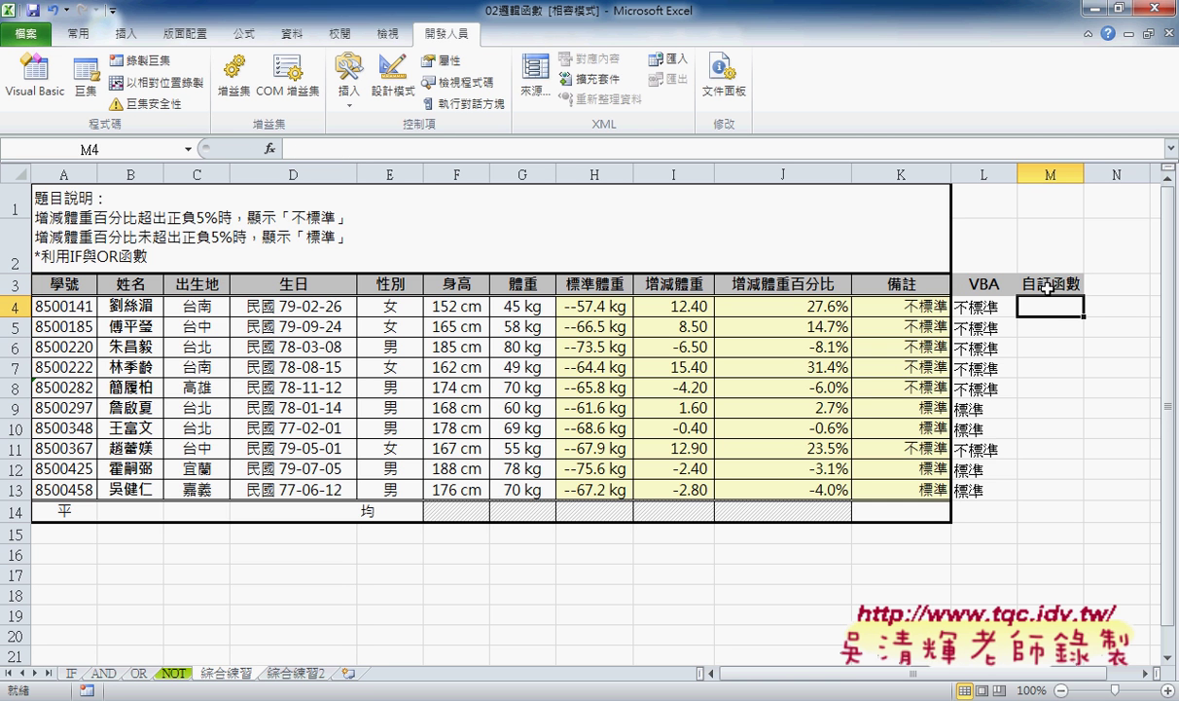
left_click(271, 149)
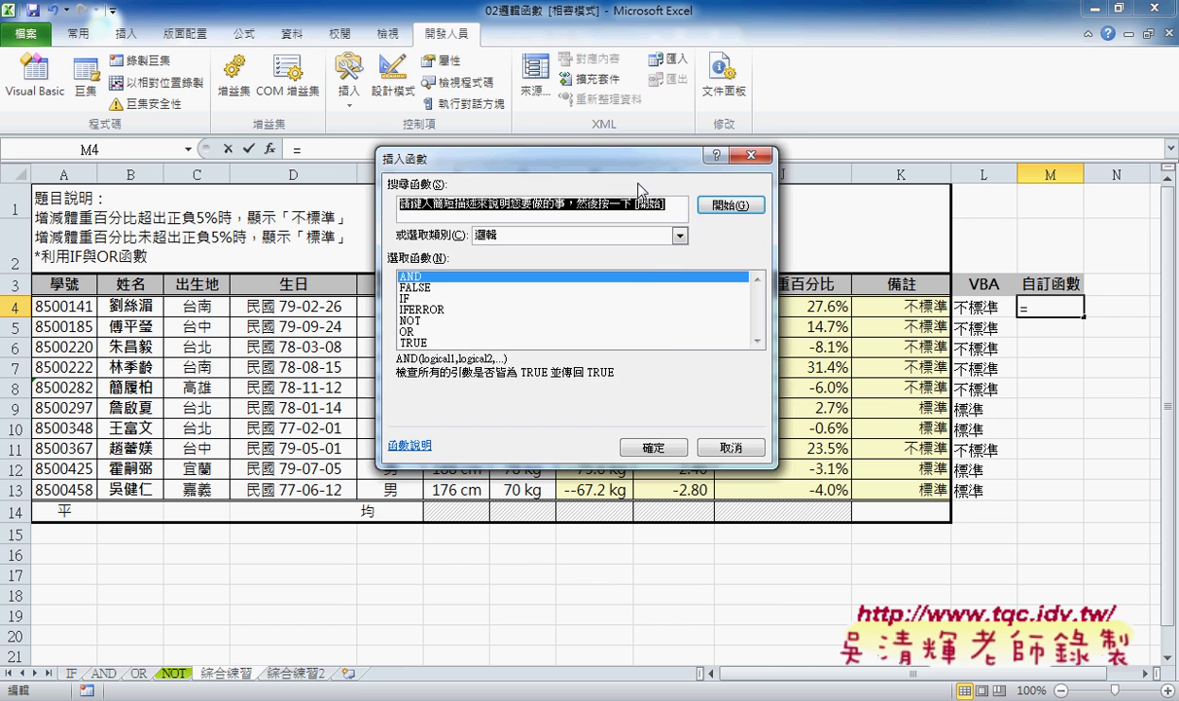
- Filter Insert Function to 使用者定義 to view 成績函數 and 成績函數多重, then cancel
left_click(680, 235)
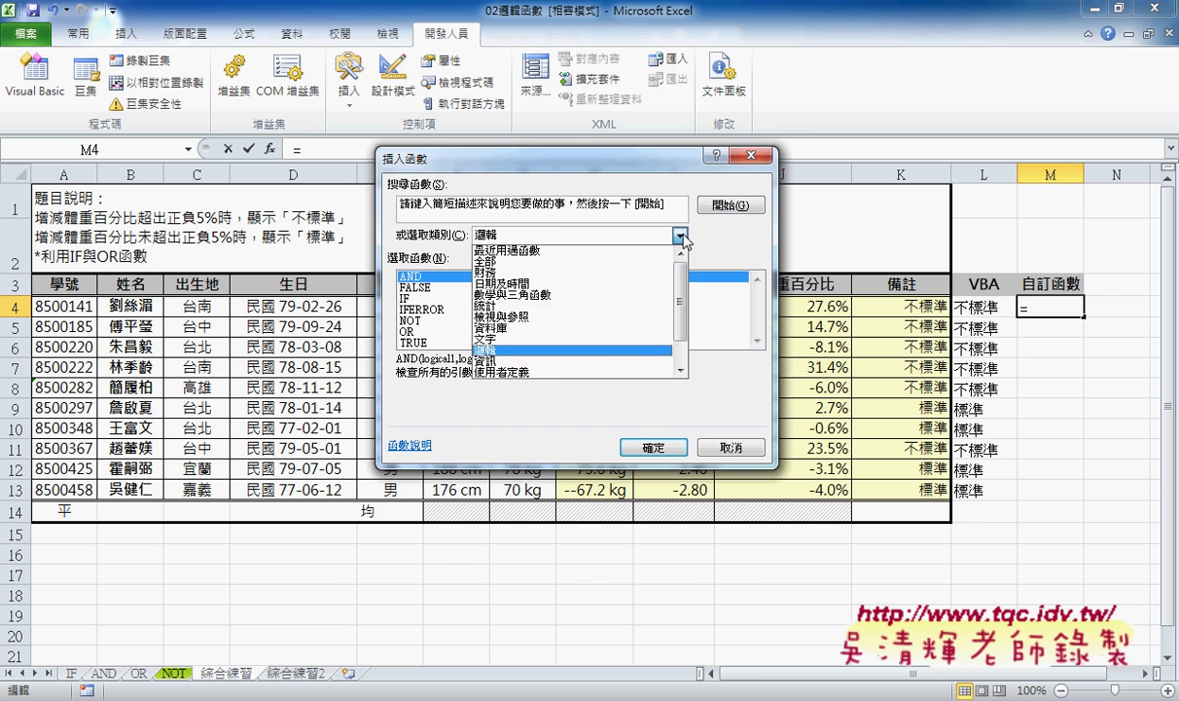
left_click(537, 373)
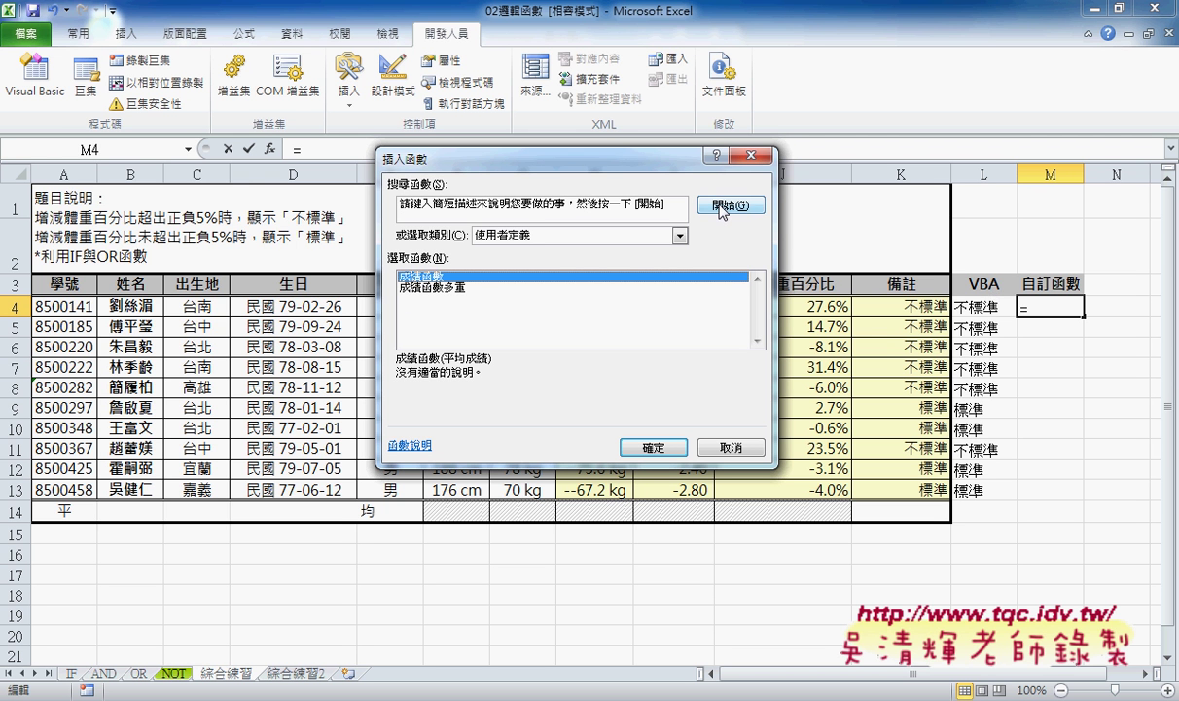
left_click_drag(457, 158, 257, 157)
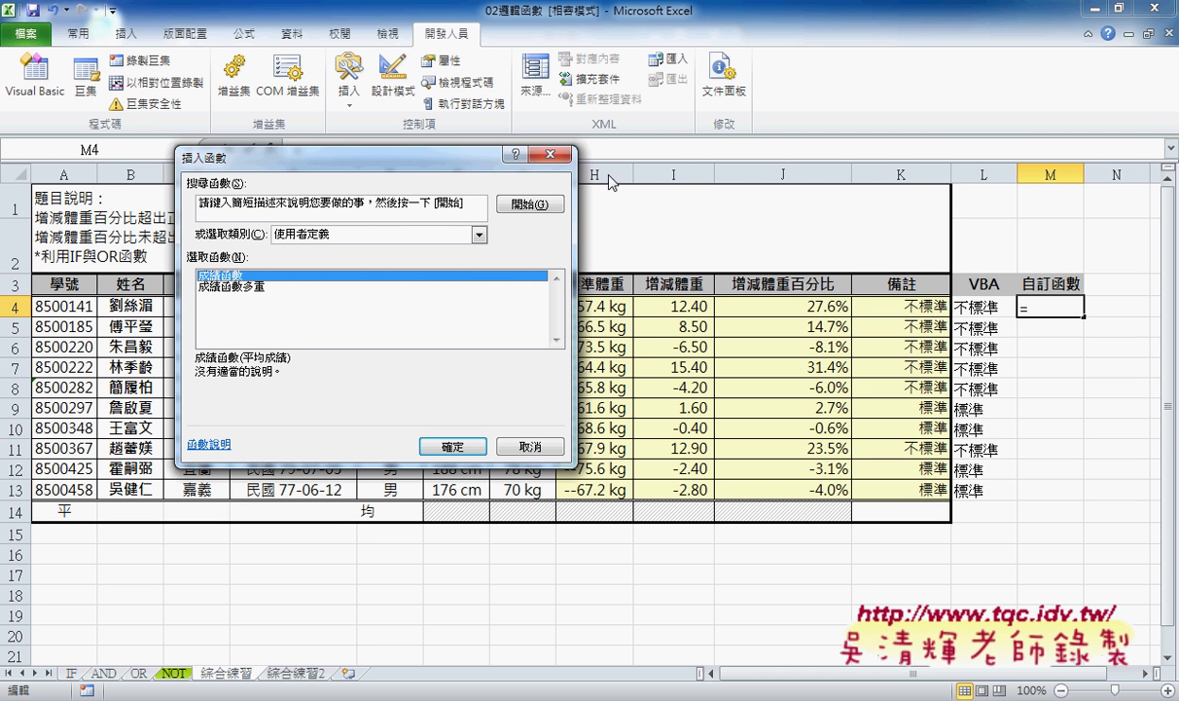
left_click(550, 153)
left_click(908, 307)
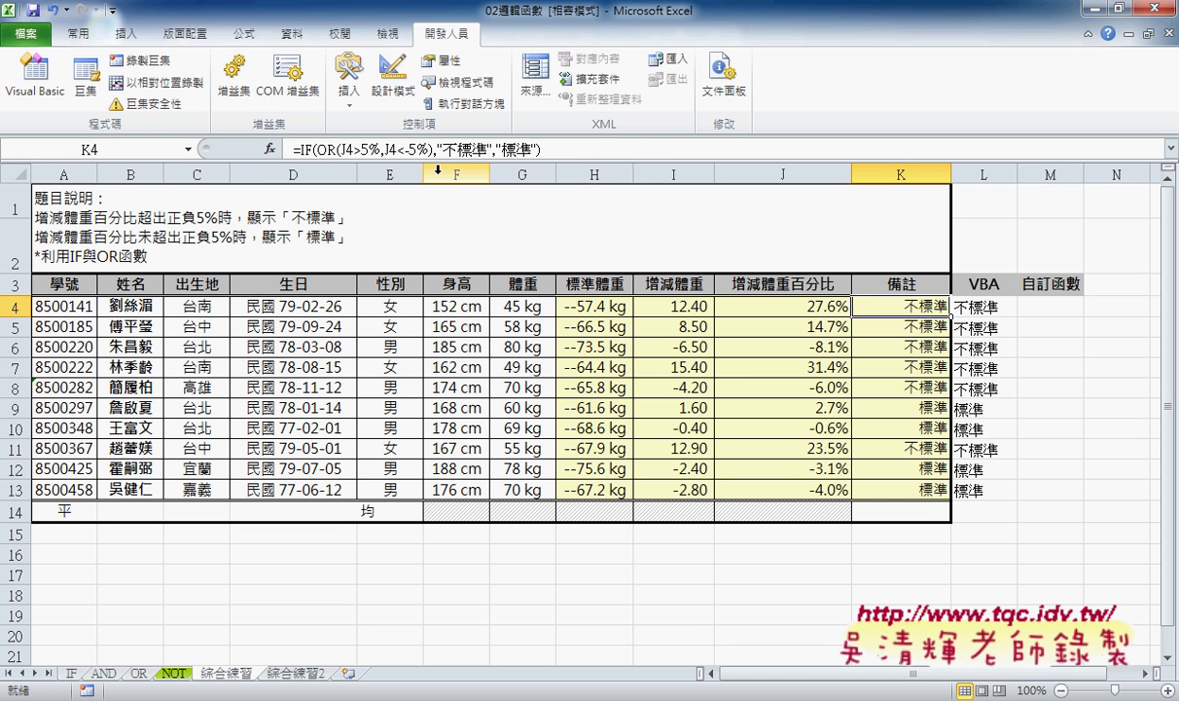
left_click(1068, 307)
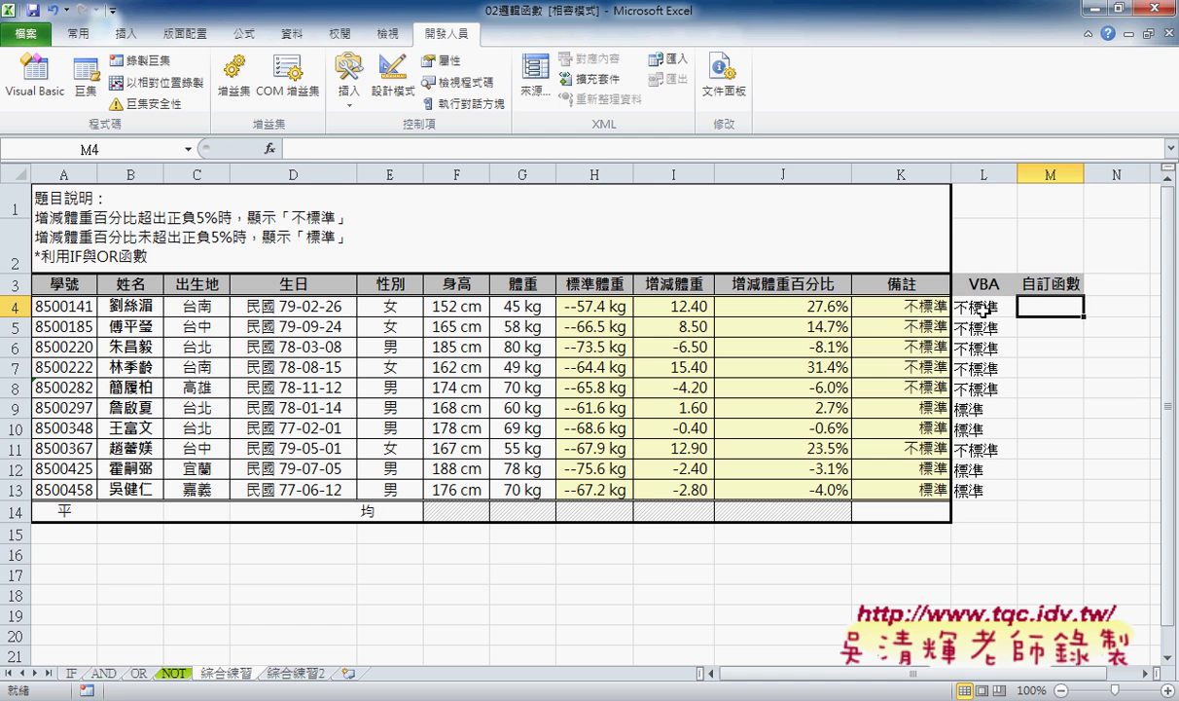
key("Left")
key("Left")
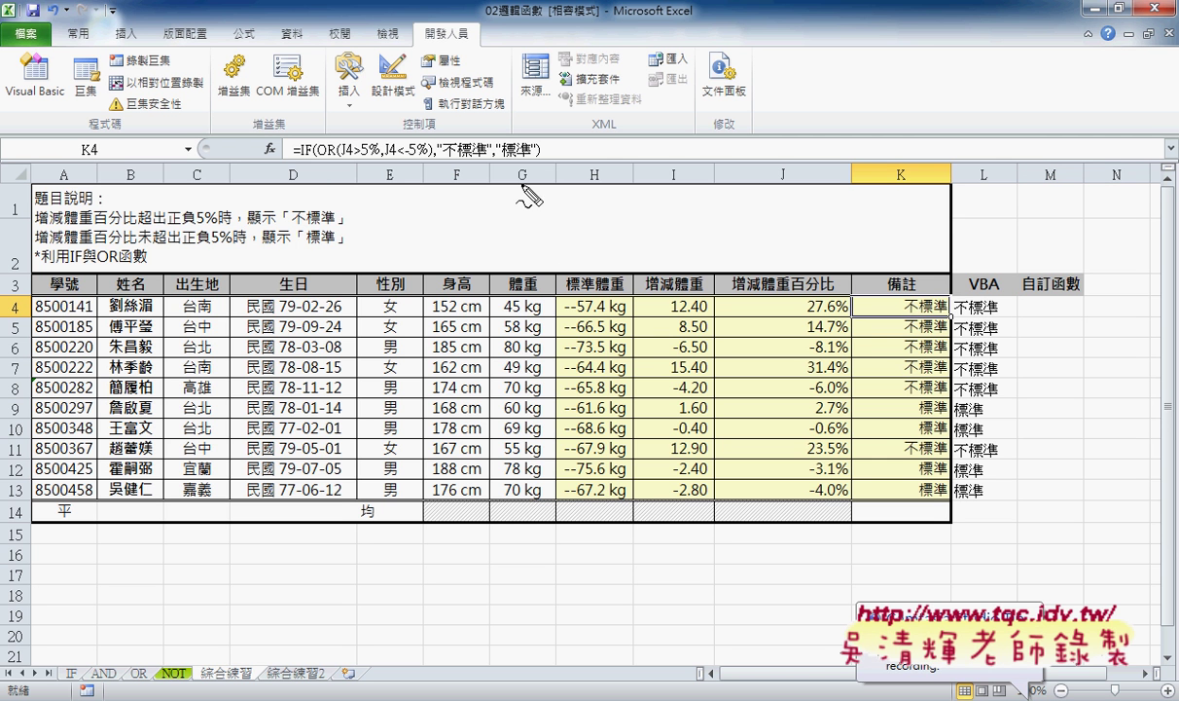
mouse_move(525, 154)
left_mouse_down()
mouse_move(545, 170)
mouse_move(966, 264)
mouse_move(1066, 258)
left_mouse_up()
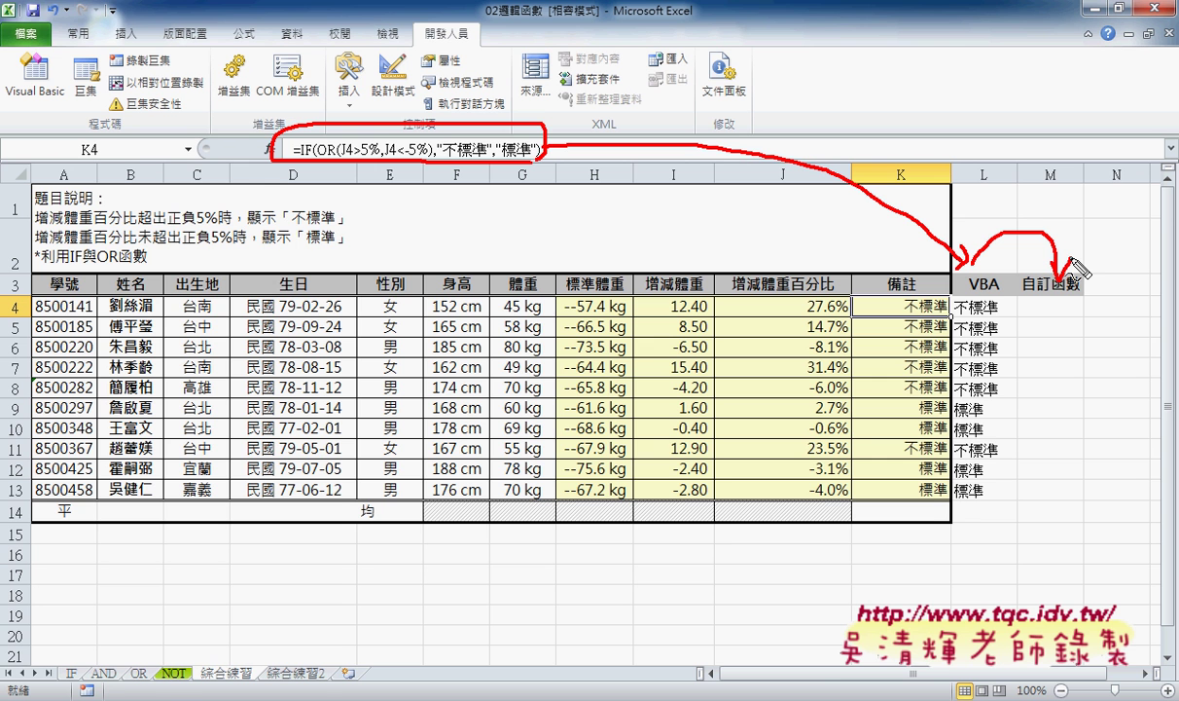